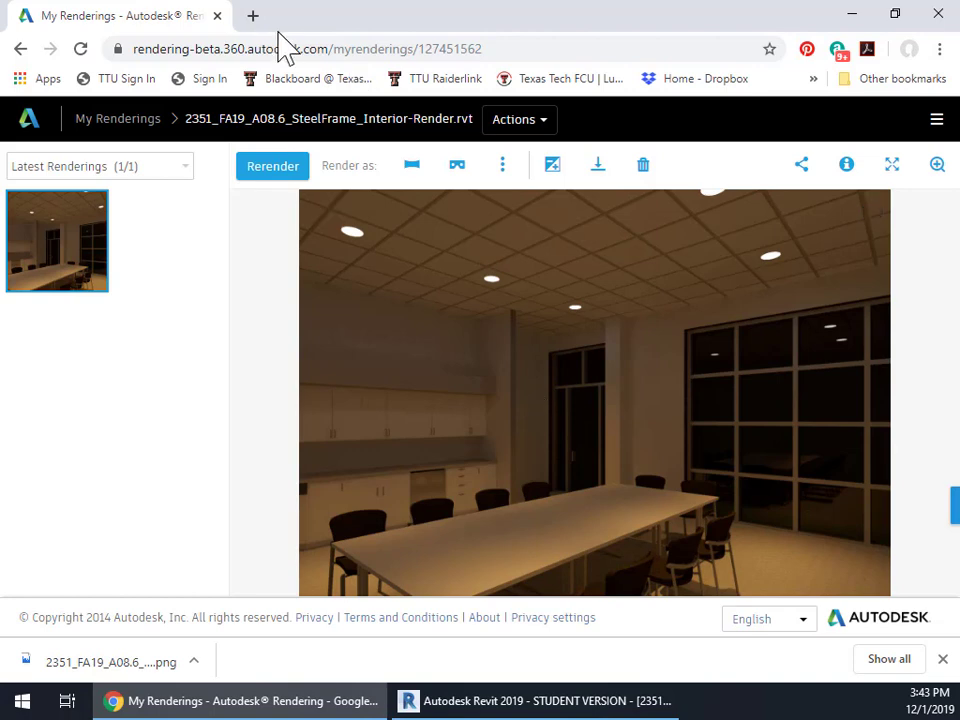
- Switch to the Revit project and open sheet 104 - A07
click(853, 15)
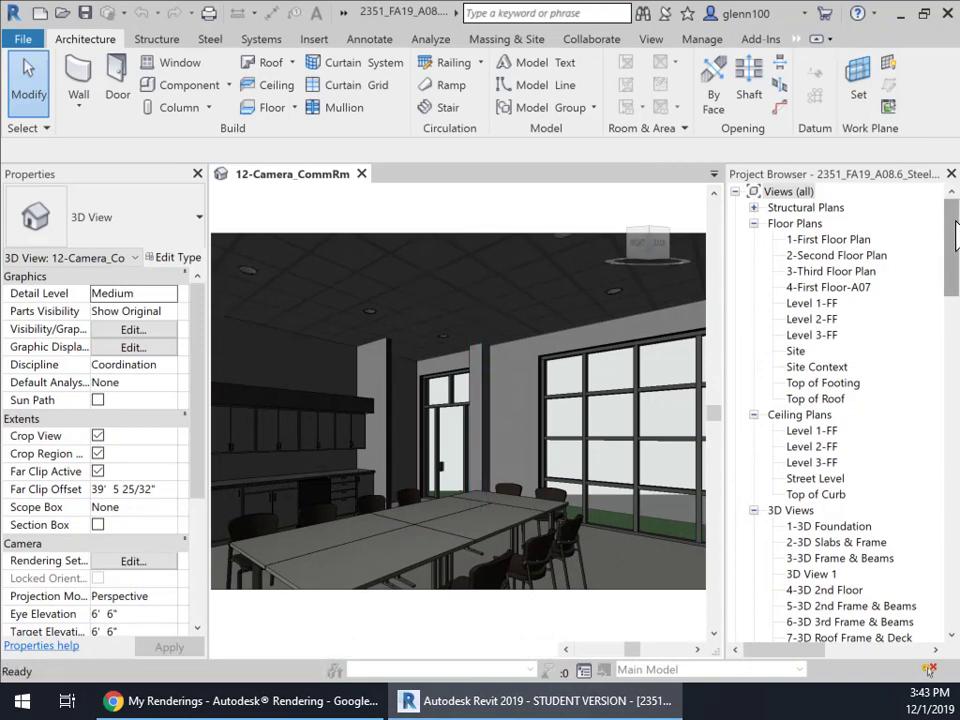
drag(952, 240, 951, 357)
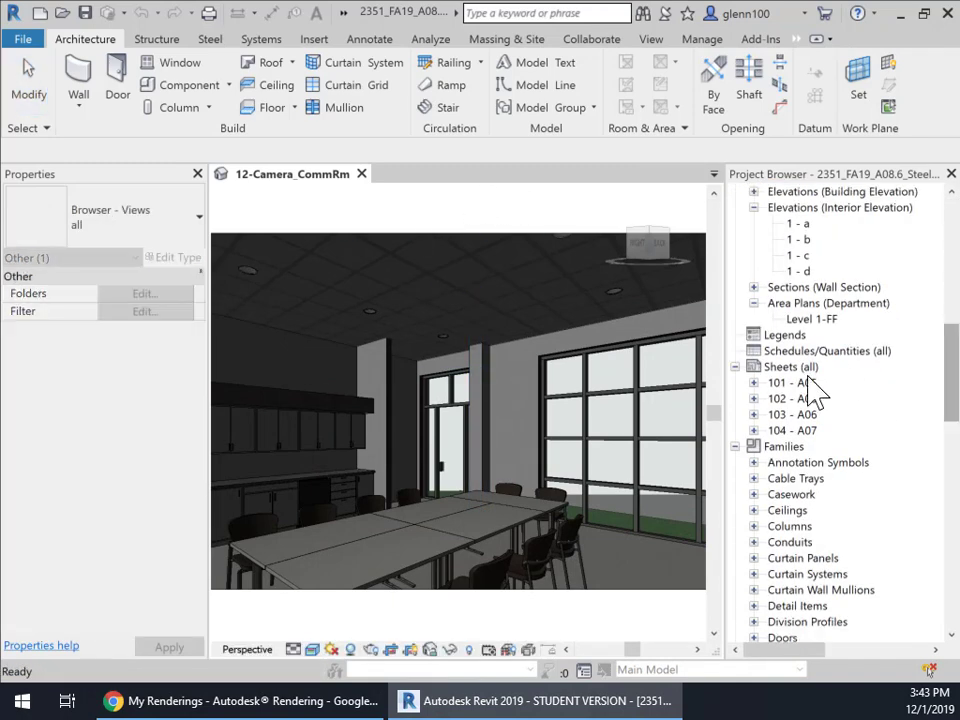
click(754, 431)
click(794, 432)
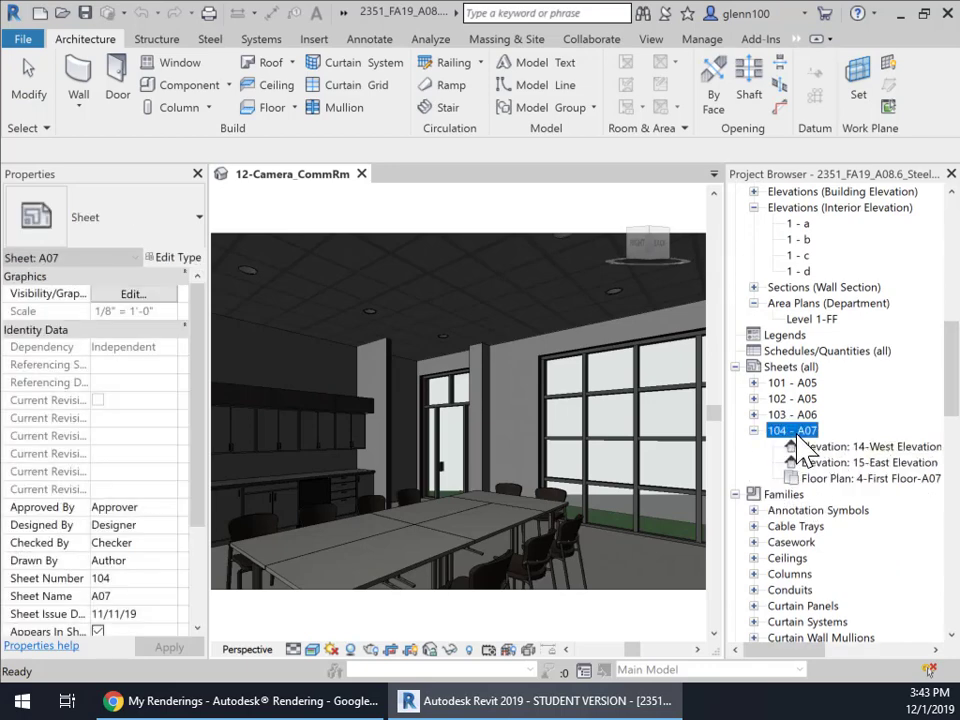
double_click(797, 432)
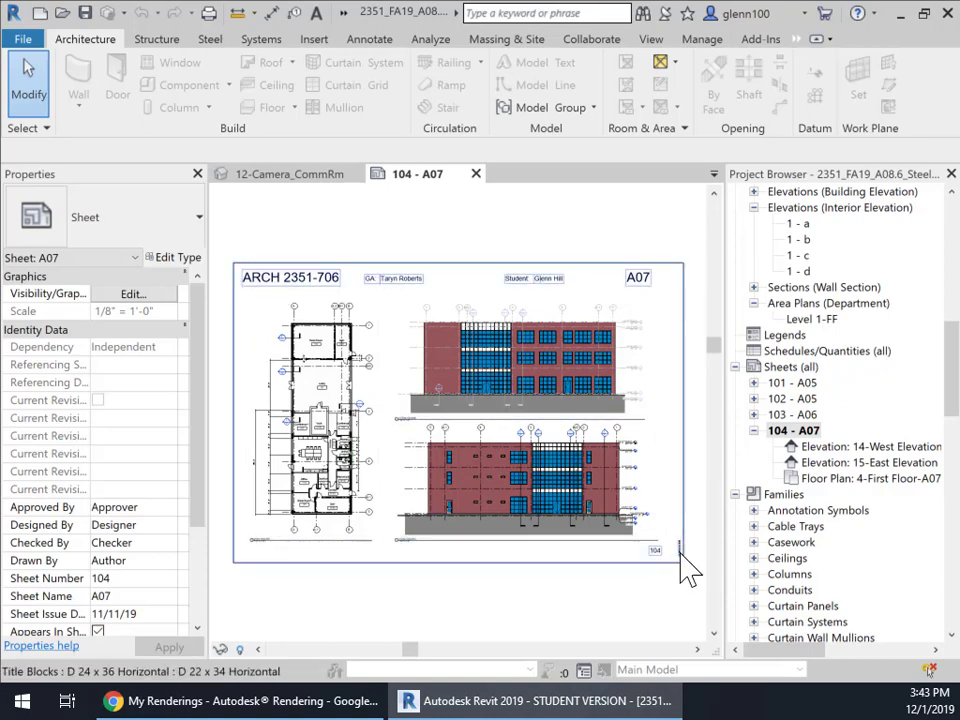
- Open the D 24 x 36 Horizontal title block family of the sheet for editing
click(476, 273)
right_click(474, 250)
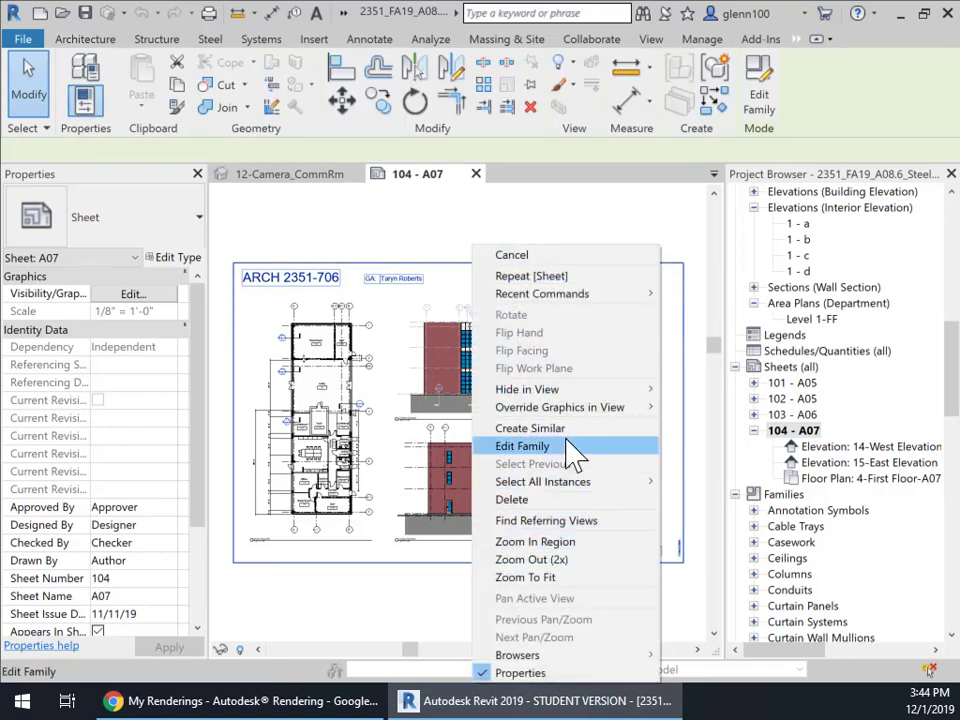
click(527, 448)
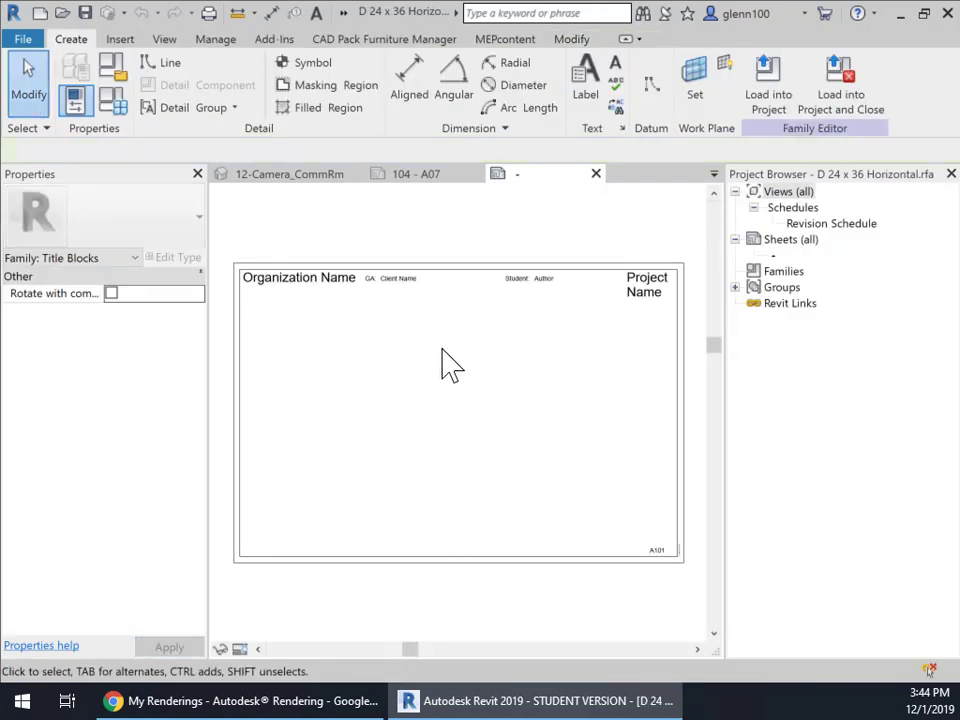
- Save the title block family as D 24 x 36 Horizontal-TitleVertical.rfa in the Titleblocks folder, replacing the existing file
click(24, 39)
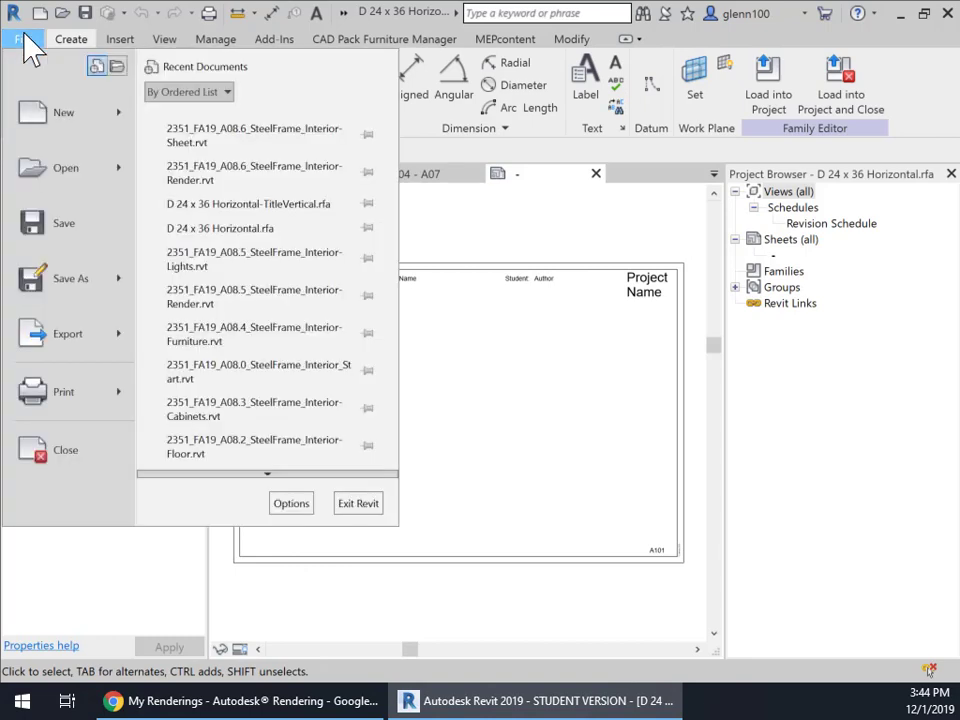
mouse_move(86, 283)
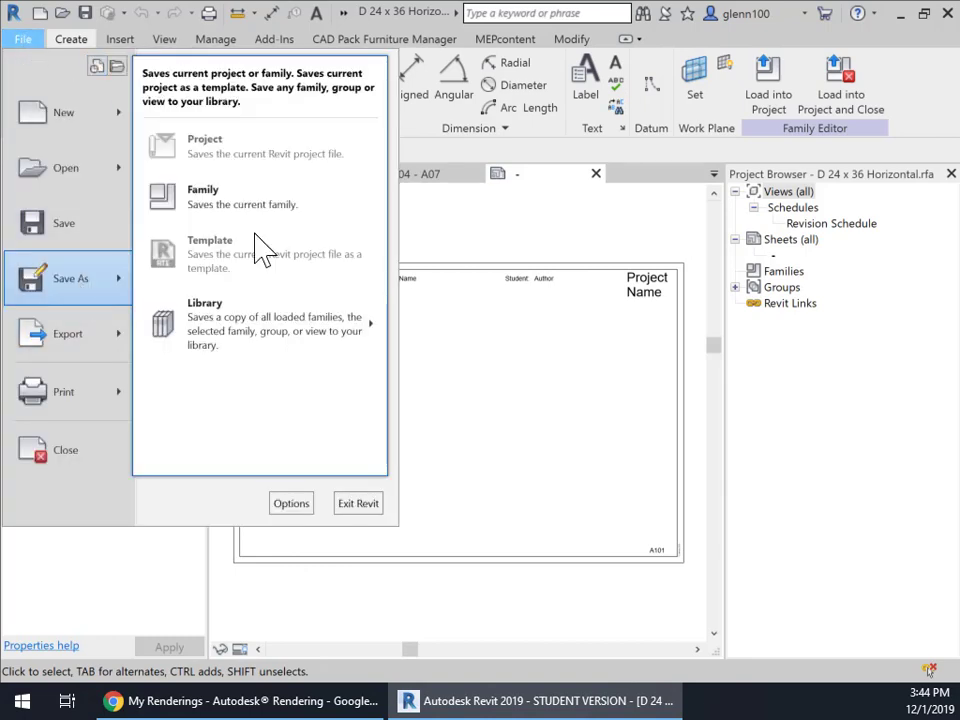
click(207, 198)
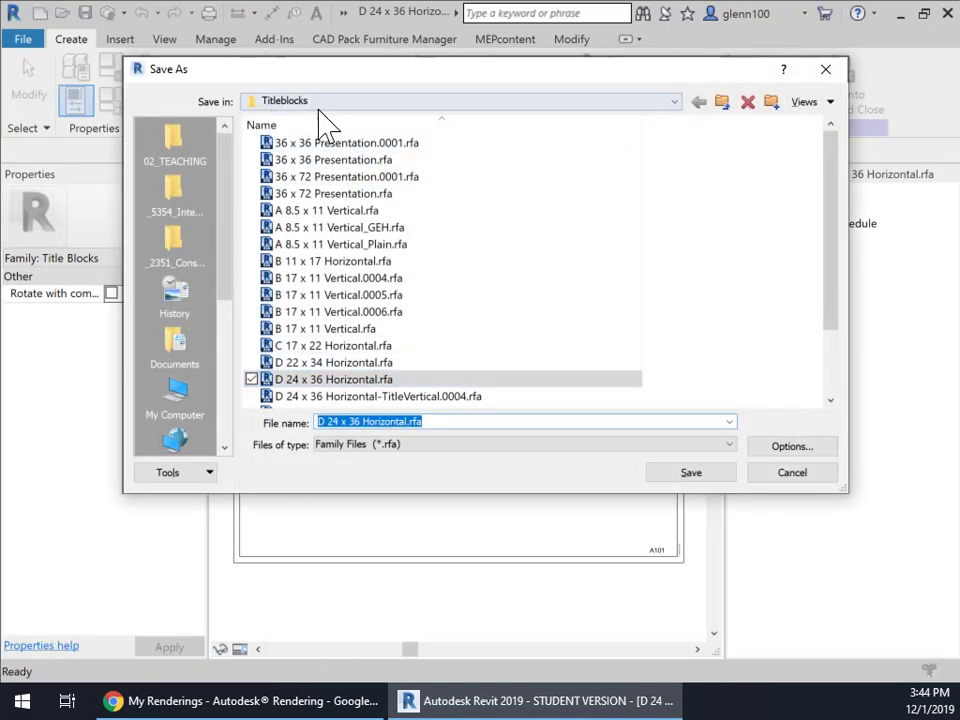
click(316, 101)
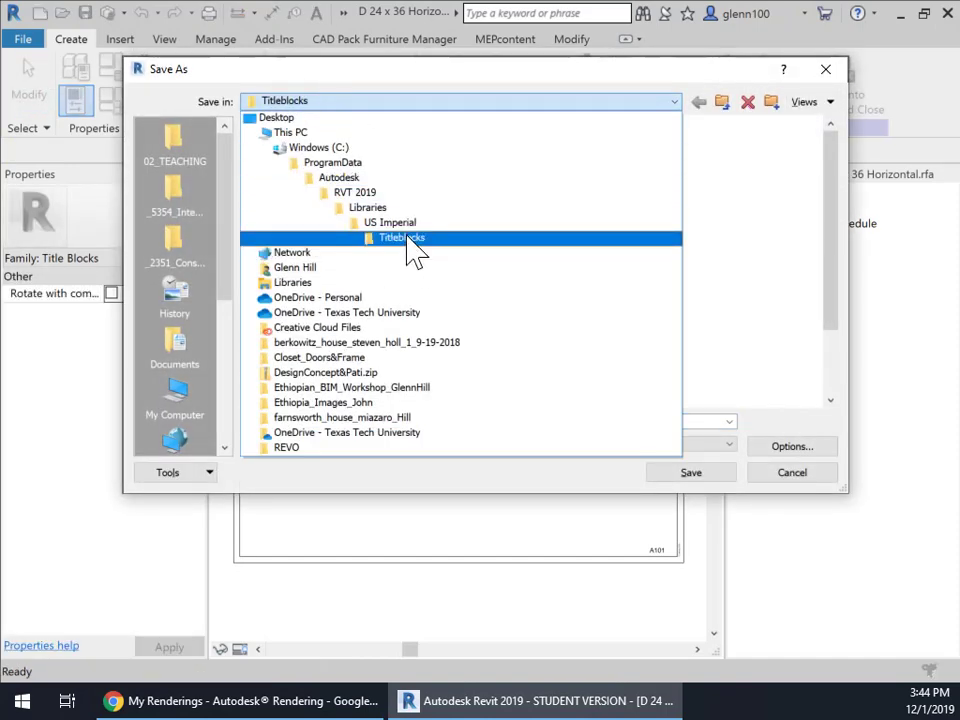
click(410, 240)
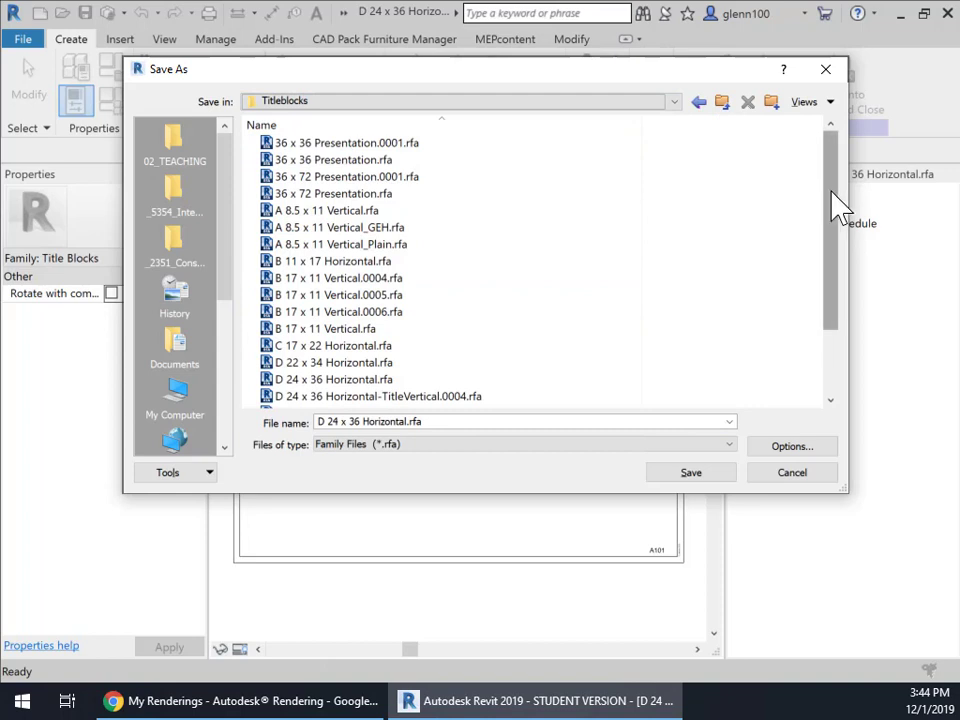
drag(832, 195, 831, 311)
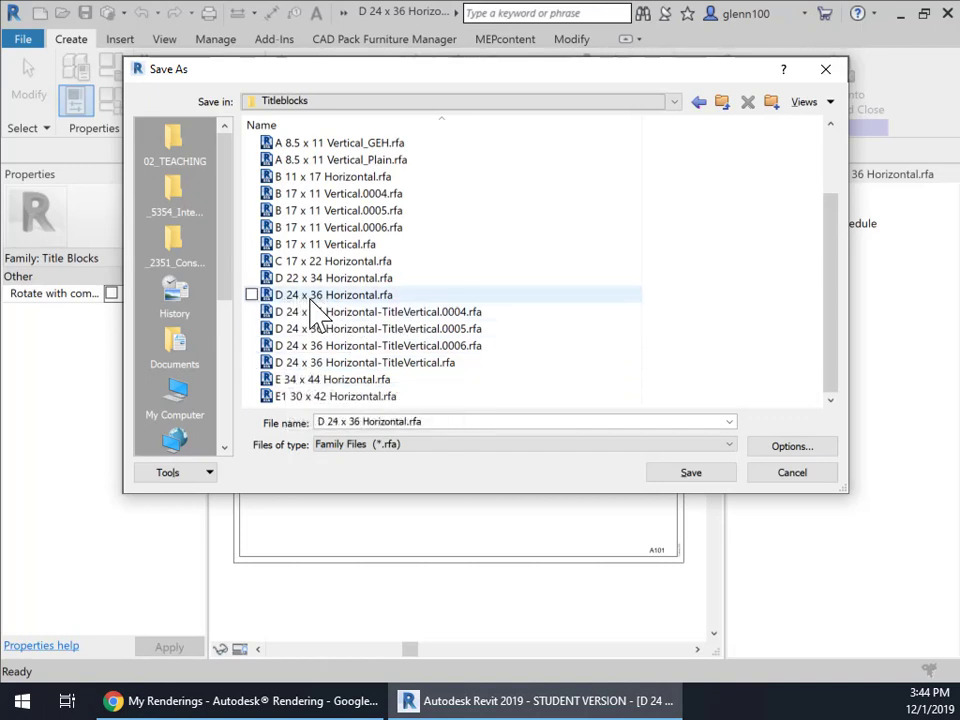
click(397, 368)
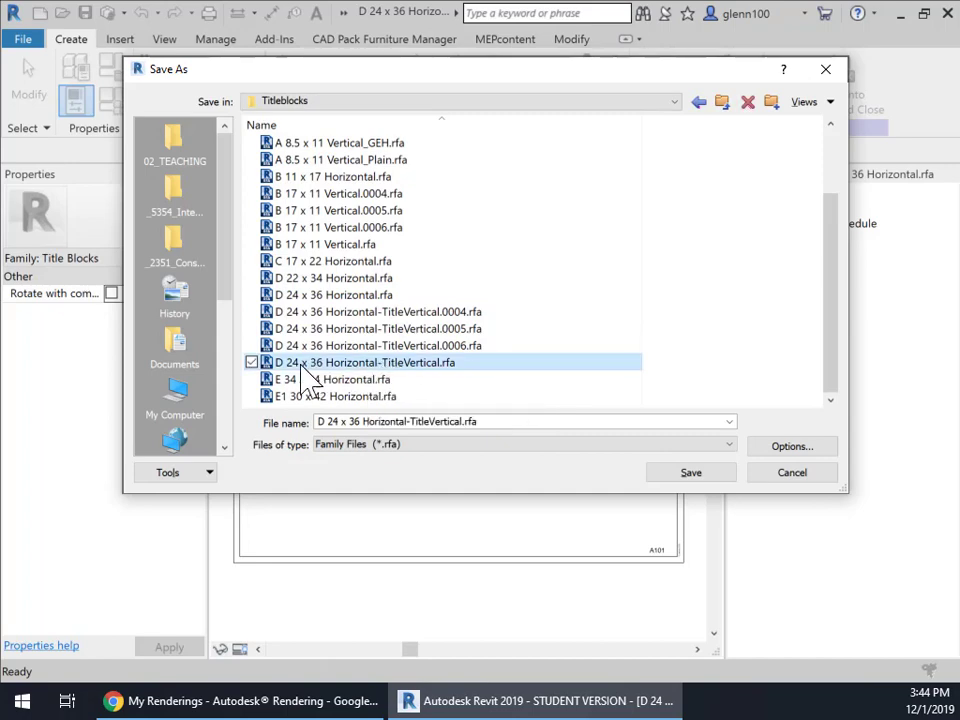
click(693, 474)
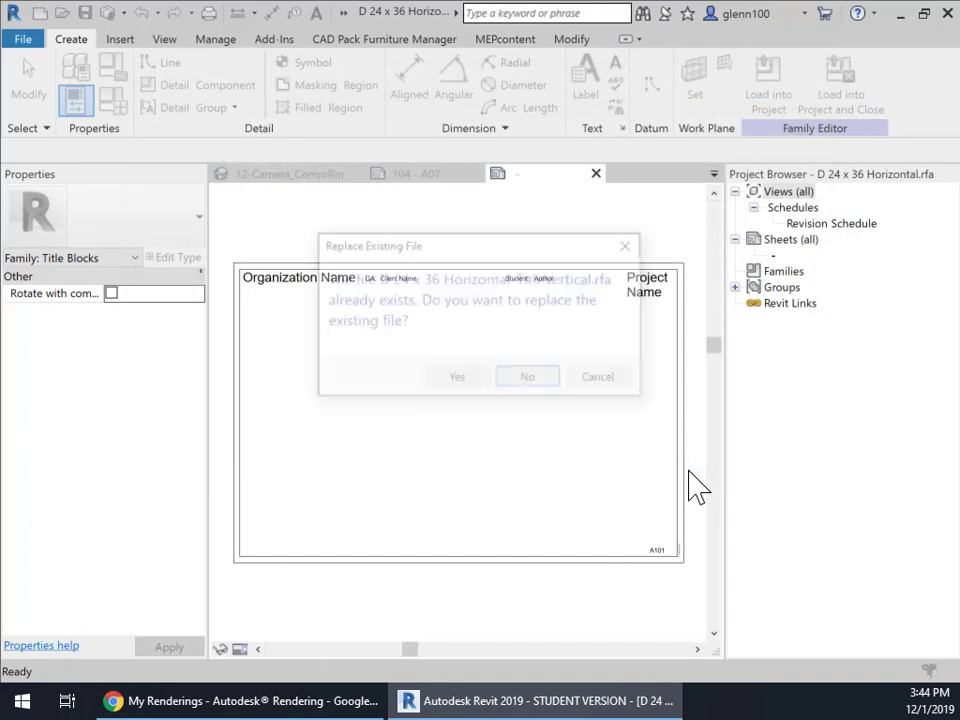
click(451, 377)
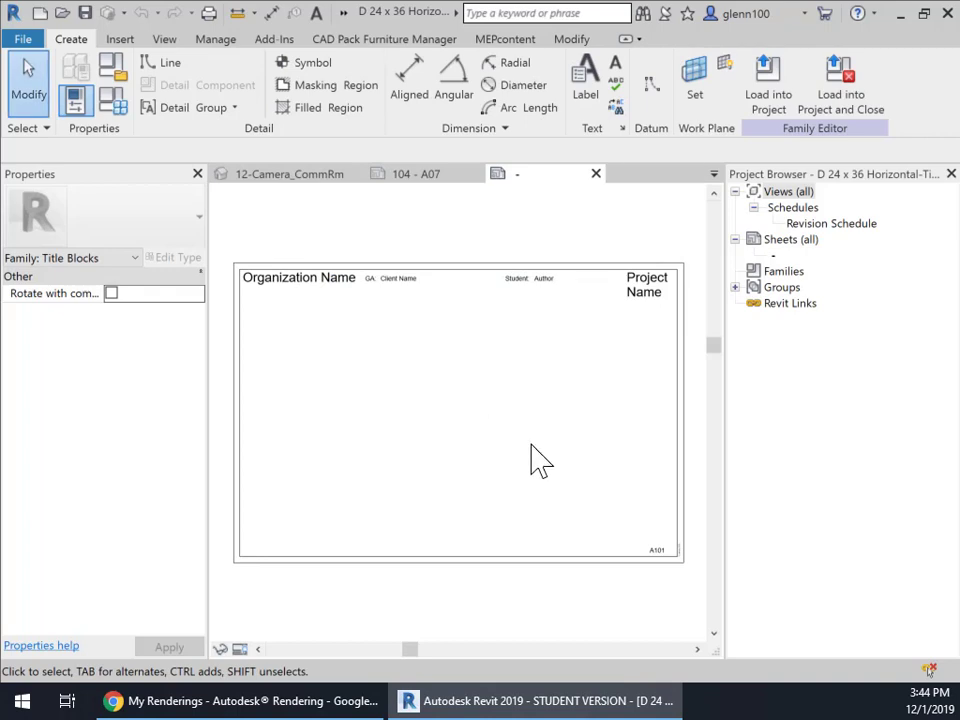
- Rotate the Organization Name label to read vertically and place it along the right border, just above the A101 sheet number
click(302, 288)
drag(302, 288, 618, 508)
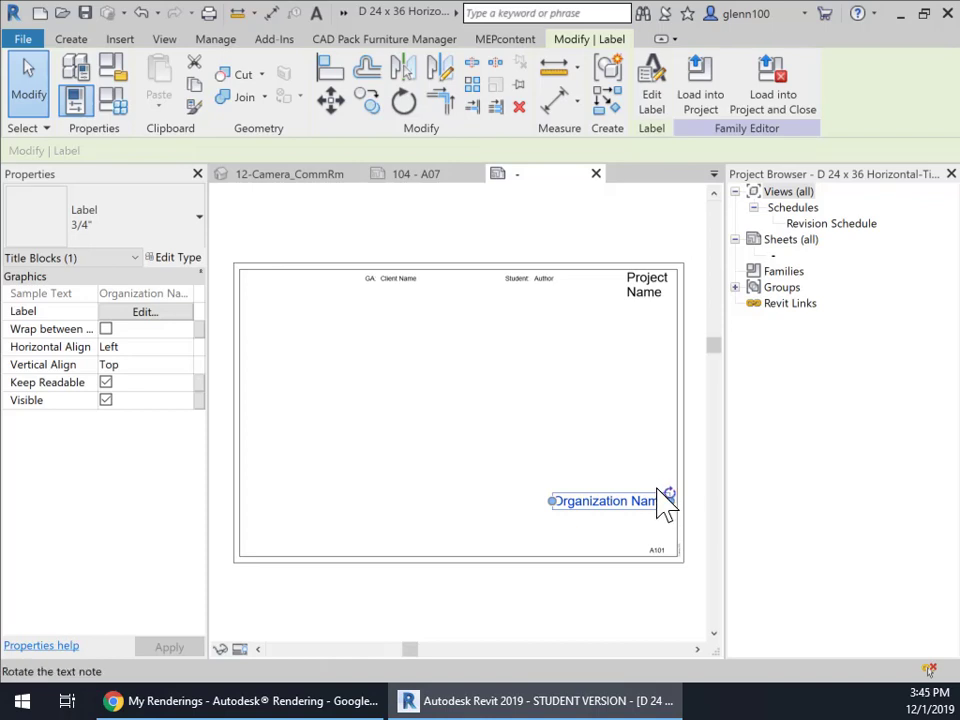
drag(669, 499, 614, 446)
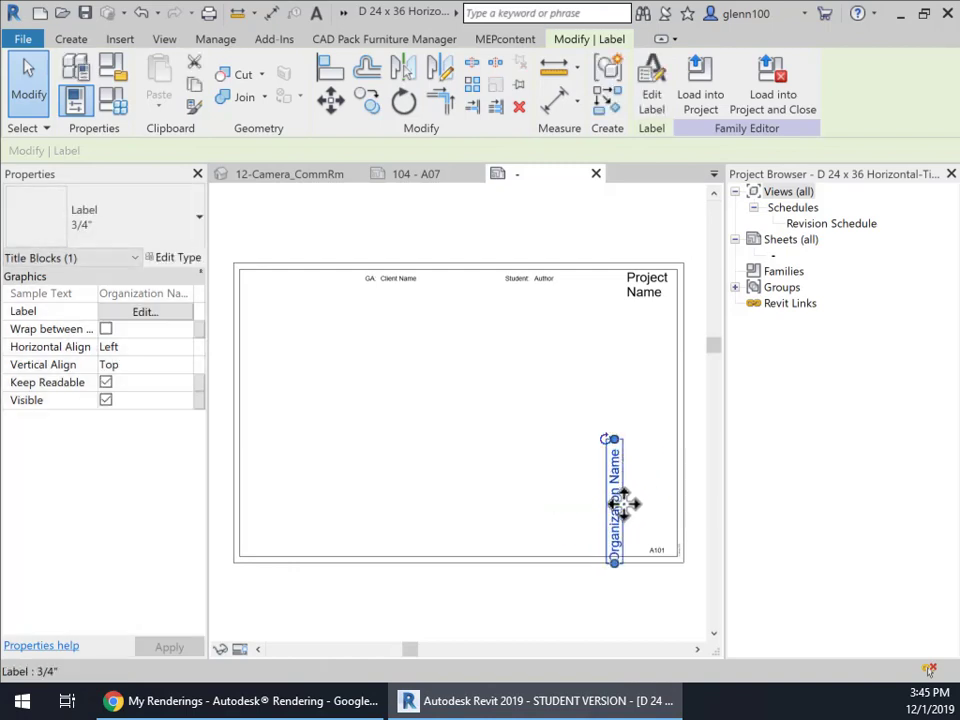
drag(624, 504, 679, 495)
scroll(680, 532, up, 4)
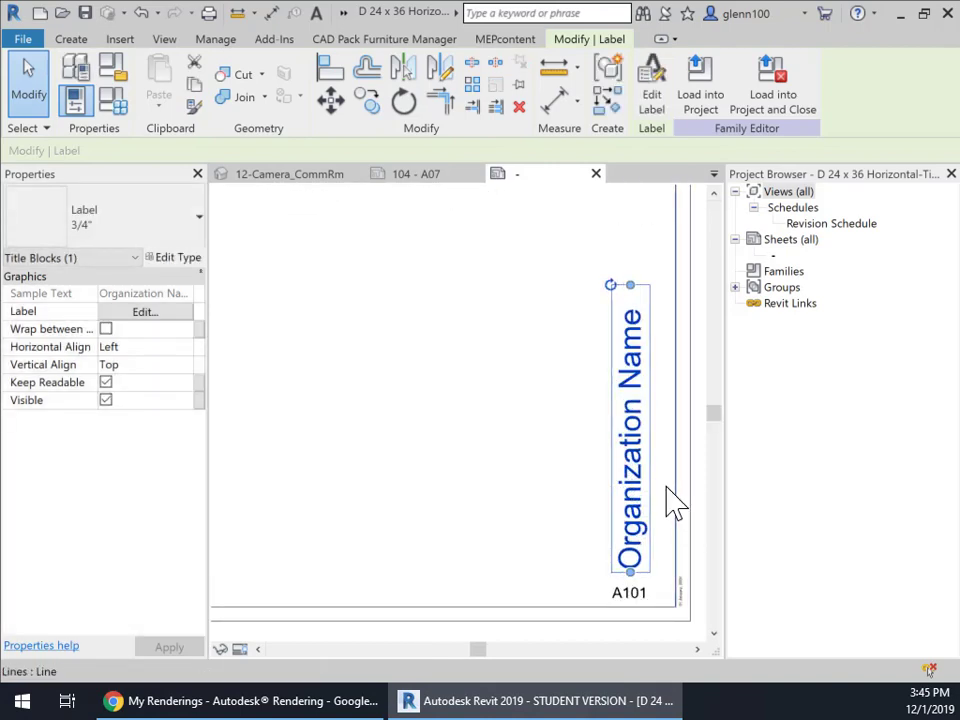
- Narrow the A101 sheet number label's box and nudge it left to sit beneath the vertical Organization Name
click(630, 594)
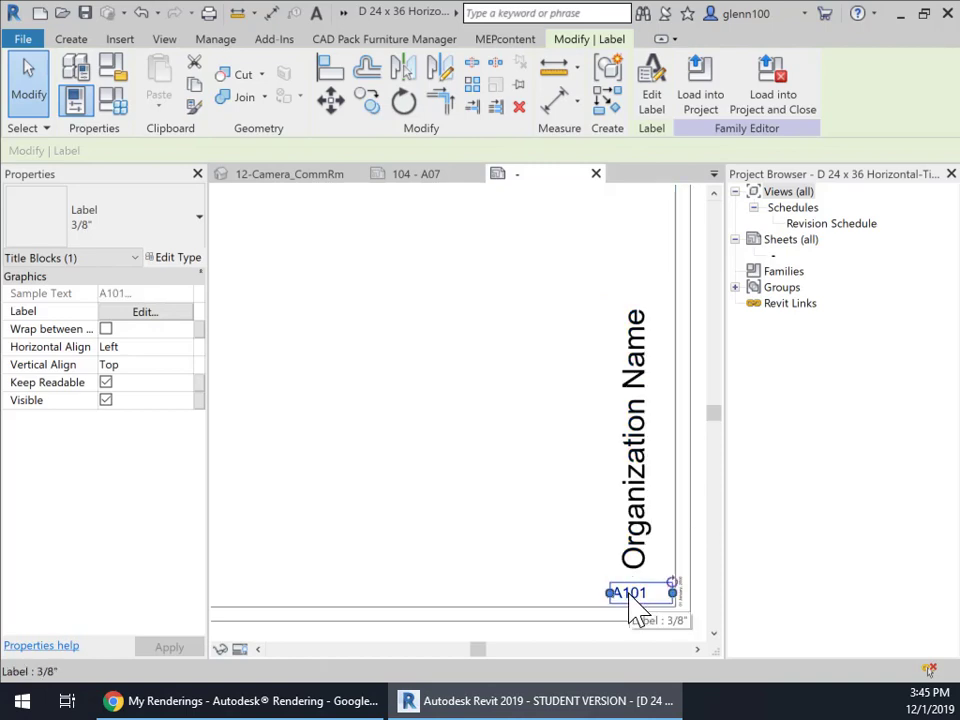
drag(675, 602, 652, 592)
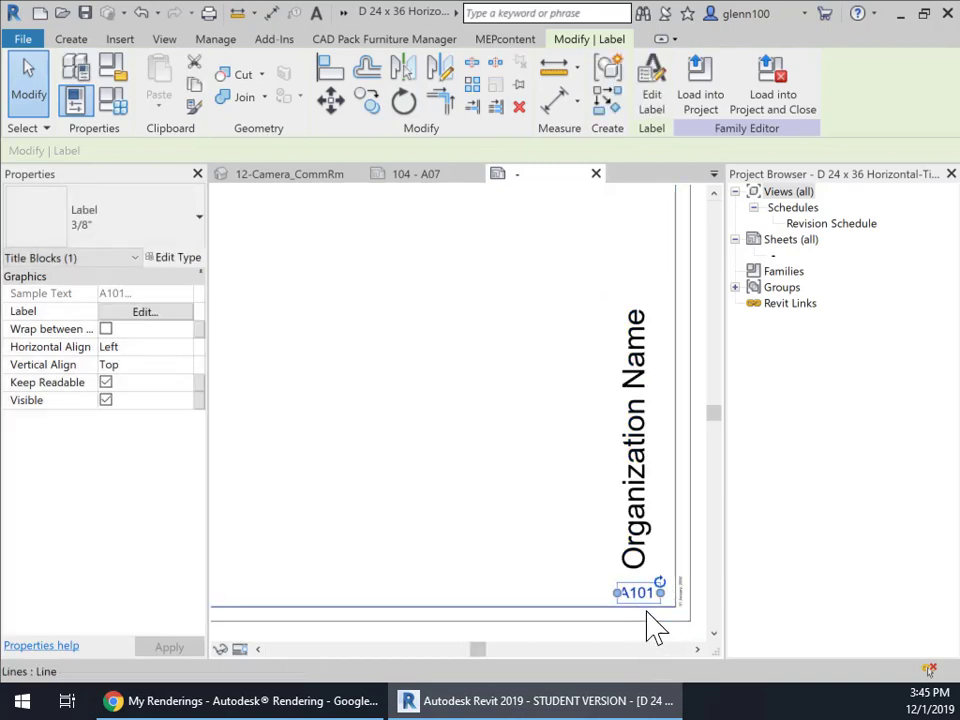
key(Left)
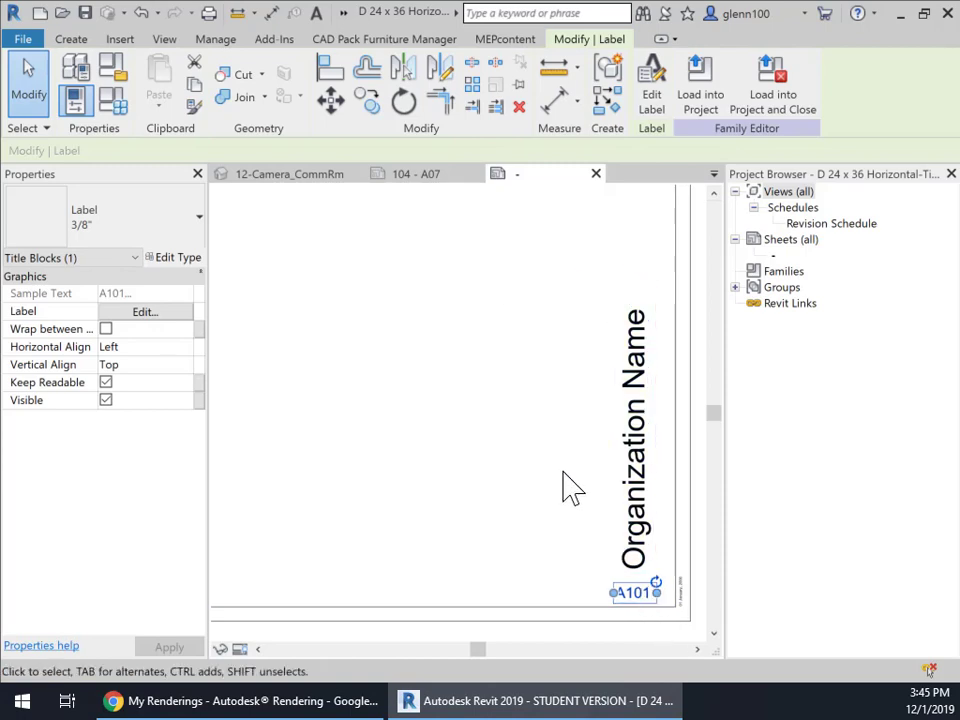
- Move the GA: text and the Client Name label from the sheet's top edge to the right border, above Organization Name
scroll(546, 504, down, 4)
middle_drag(542, 471, 603, 527)
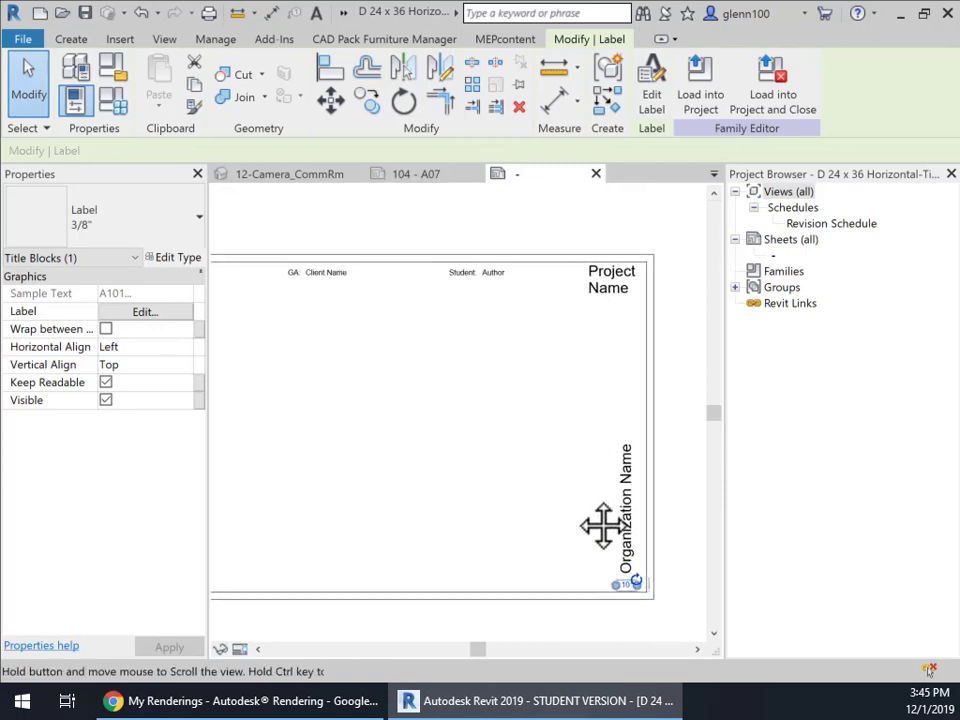
scroll(576, 510, down, 2)
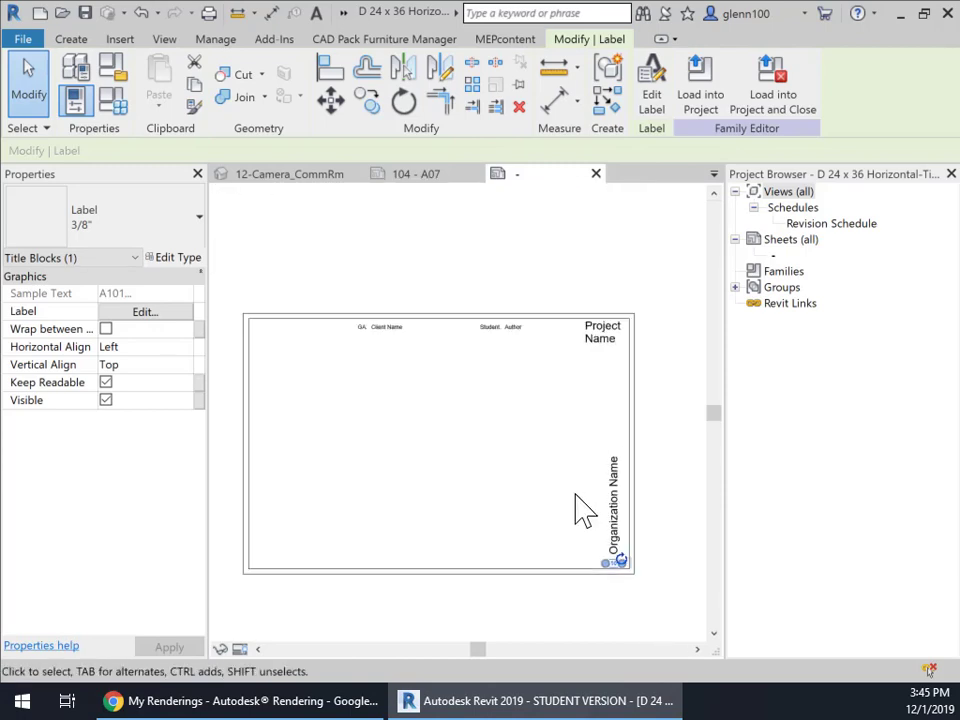
click(363, 331)
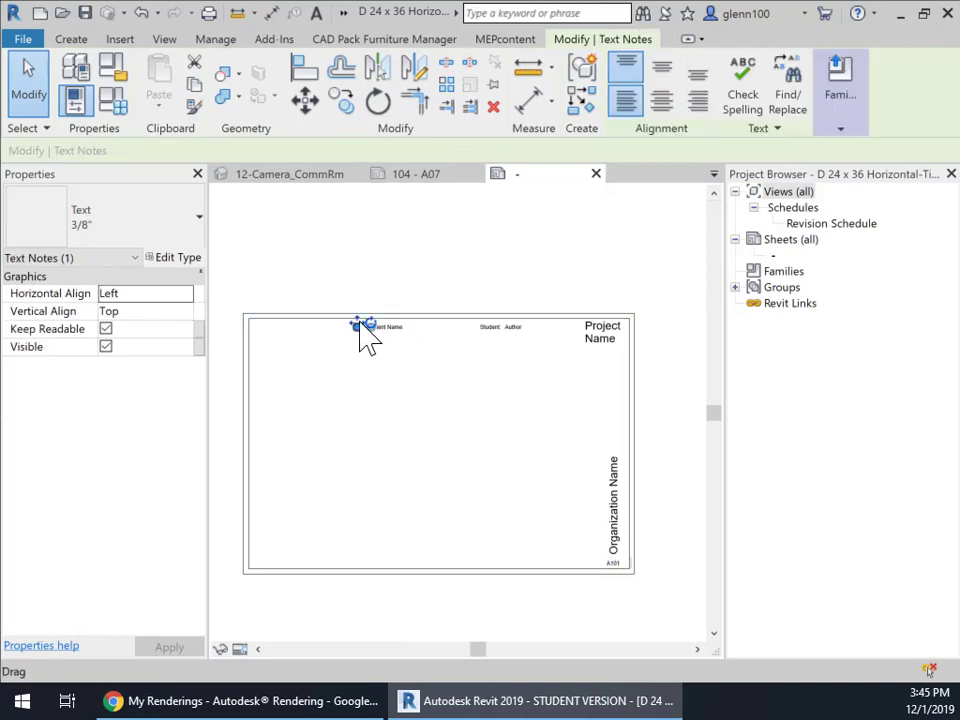
scroll(362, 350, up, 4)
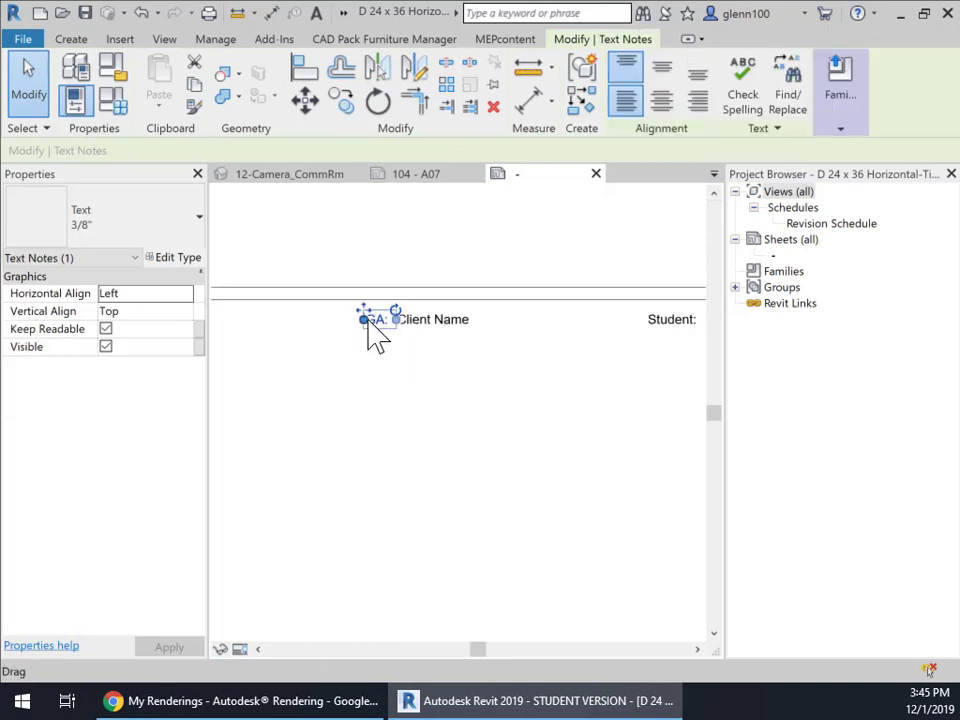
drag(368, 323, 362, 303)
drag(364, 305, 686, 548)
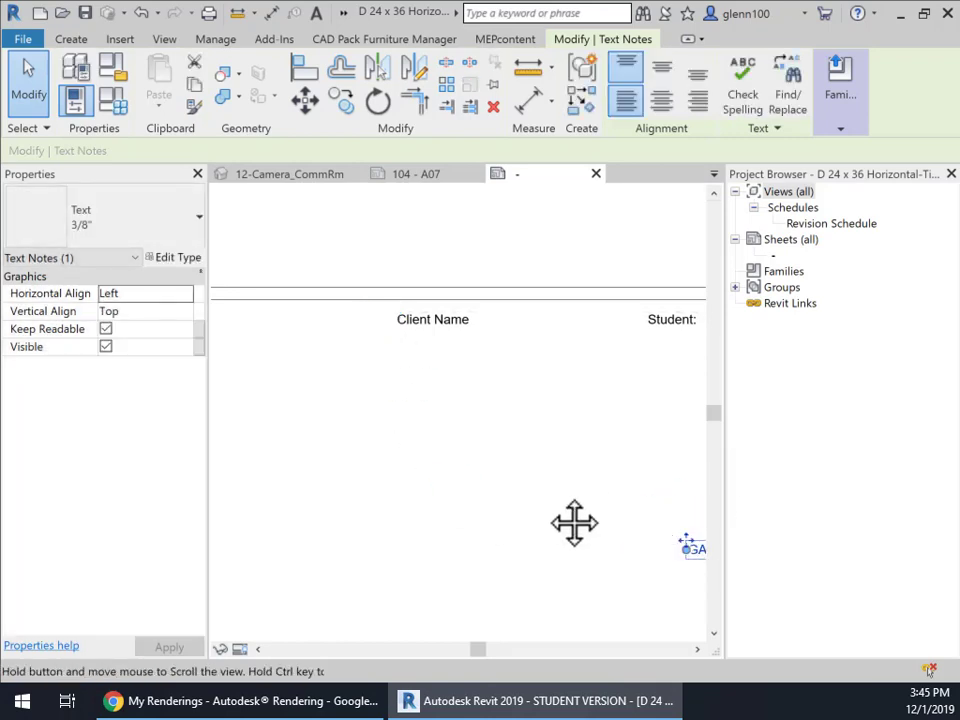
middle_drag(572, 523, 269, 421)
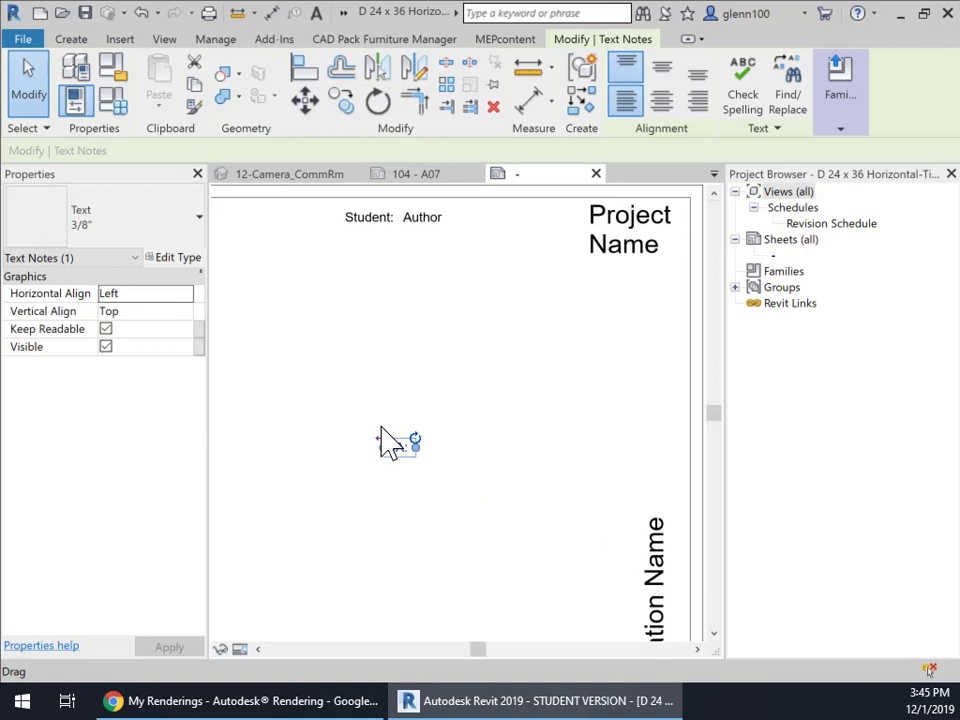
drag(390, 440, 588, 437)
scroll(369, 369, down, 2)
click(262, 298)
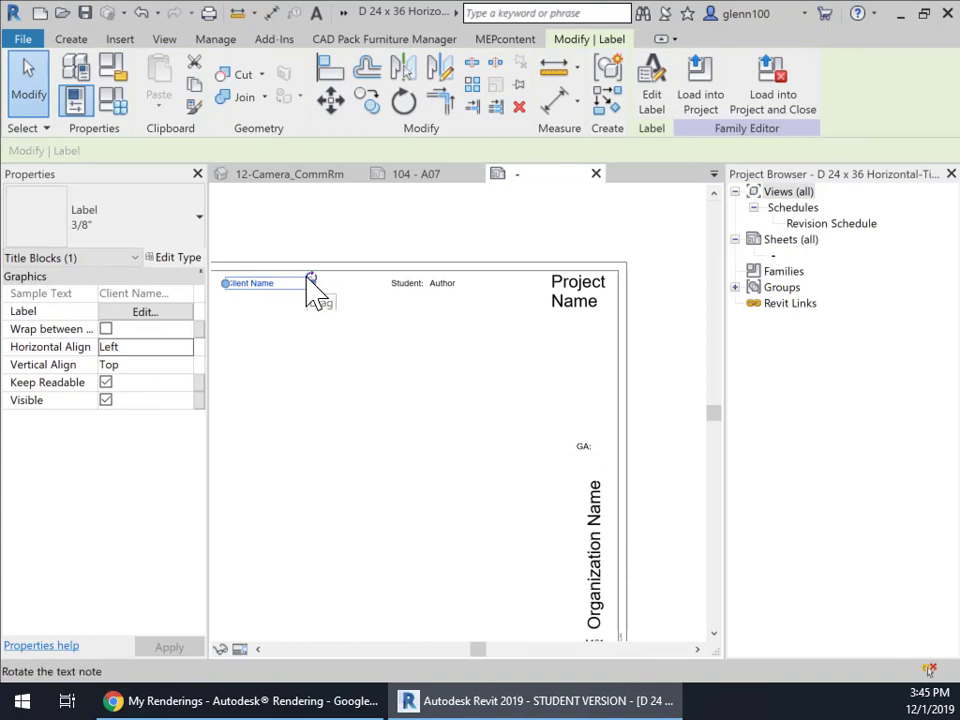
drag(307, 283, 572, 407)
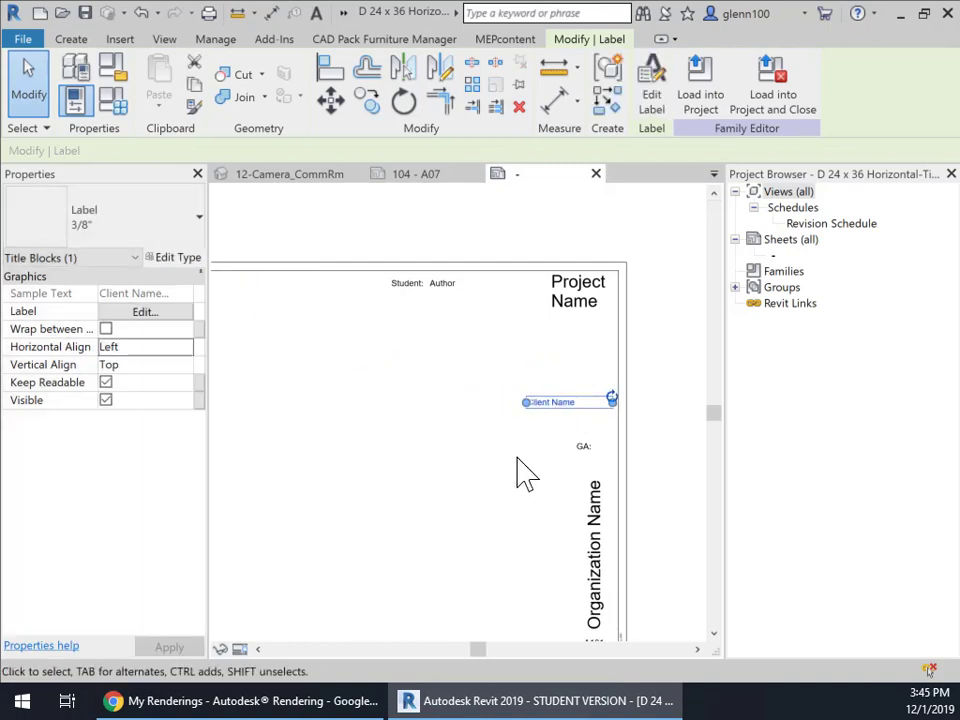
- Rotate the GA: text to read vertically and move it close to the right border, just above Organization Name
scroll(575, 455, up, 3)
middle_drag(583, 456, 484, 420)
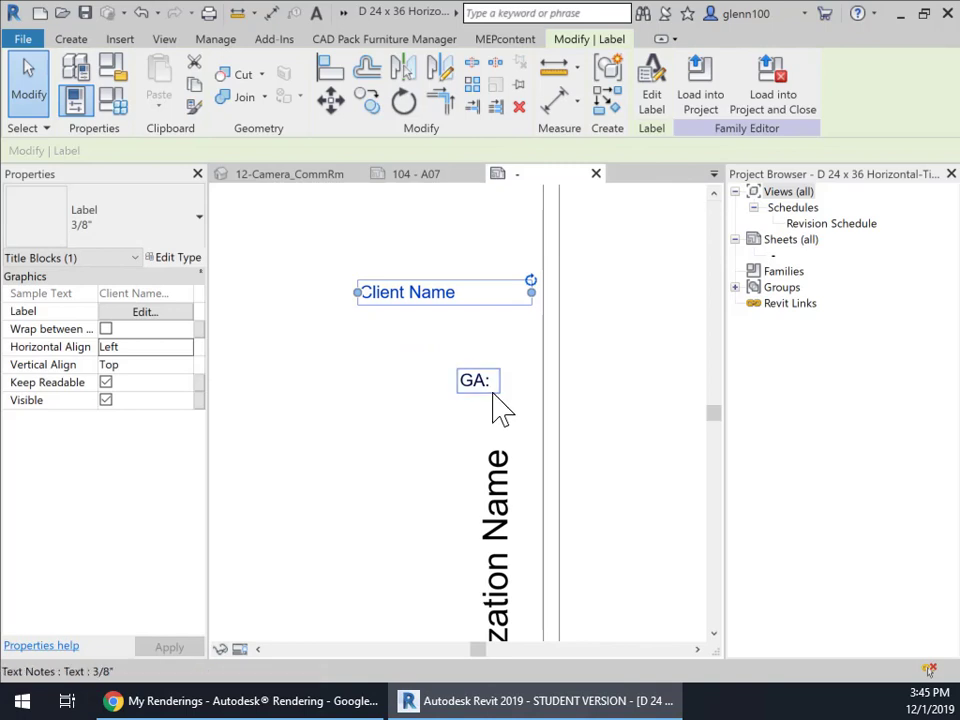
click(490, 386)
drag(507, 378, 452, 340)
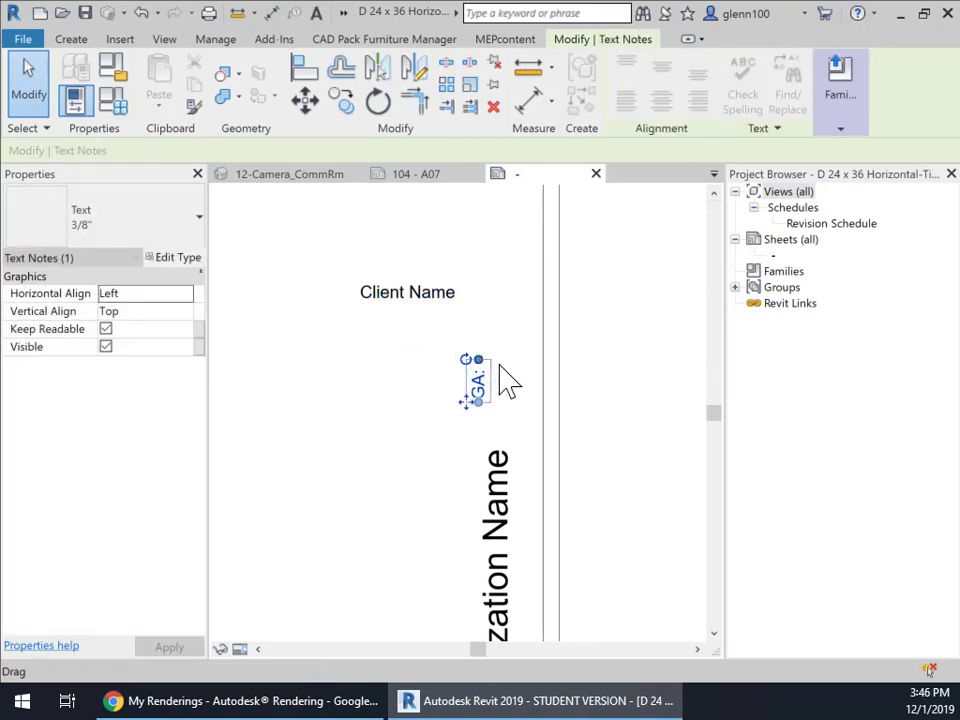
click(506, 372)
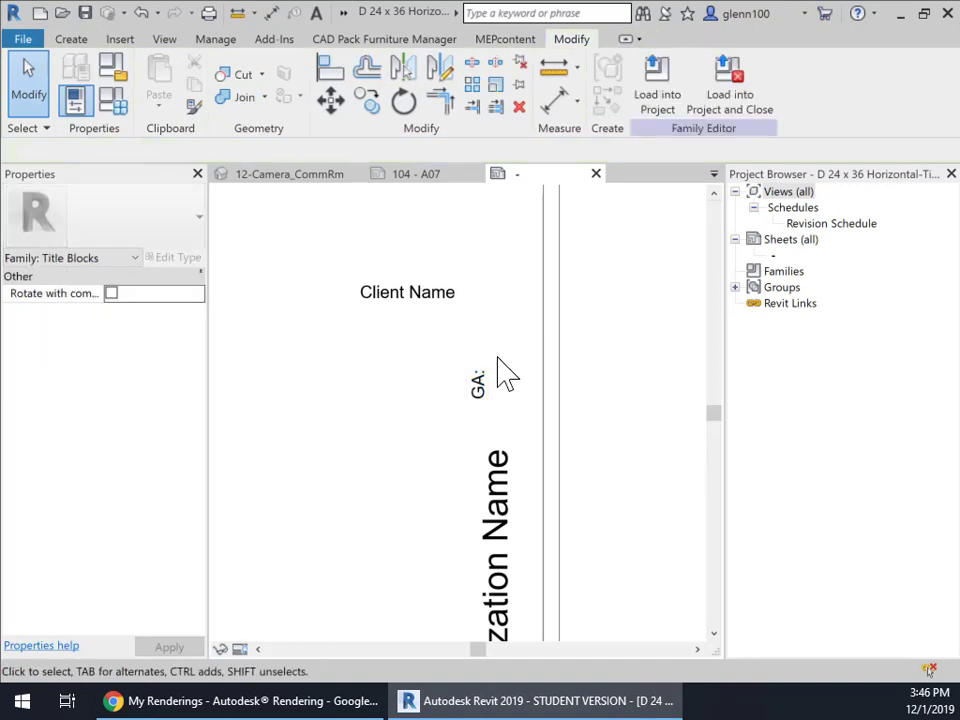
click(493, 378)
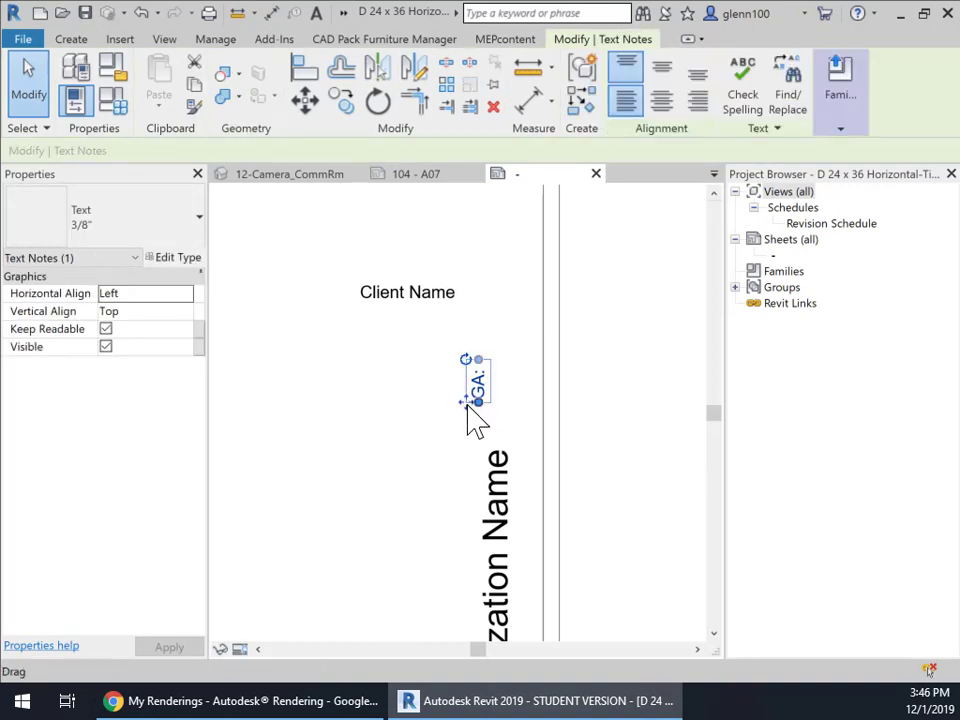
ctrl+drag(457, 415, 488, 430)
- Rotate the Client Name label to read vertically and line it up directly above the GA: text
click(385, 311)
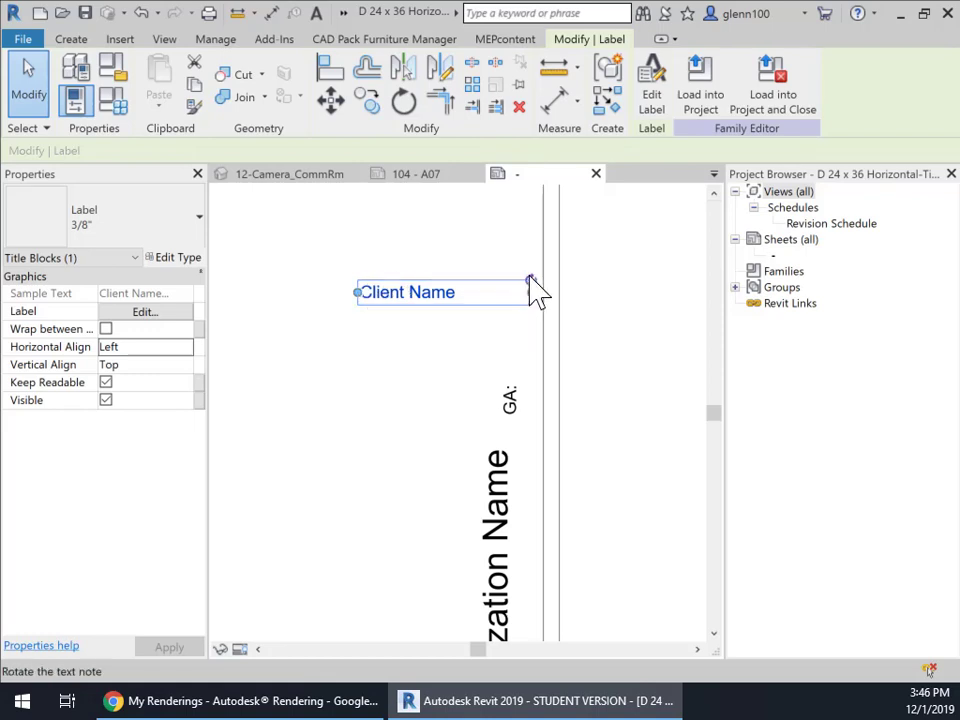
drag(533, 283, 514, 270)
click(350, 412)
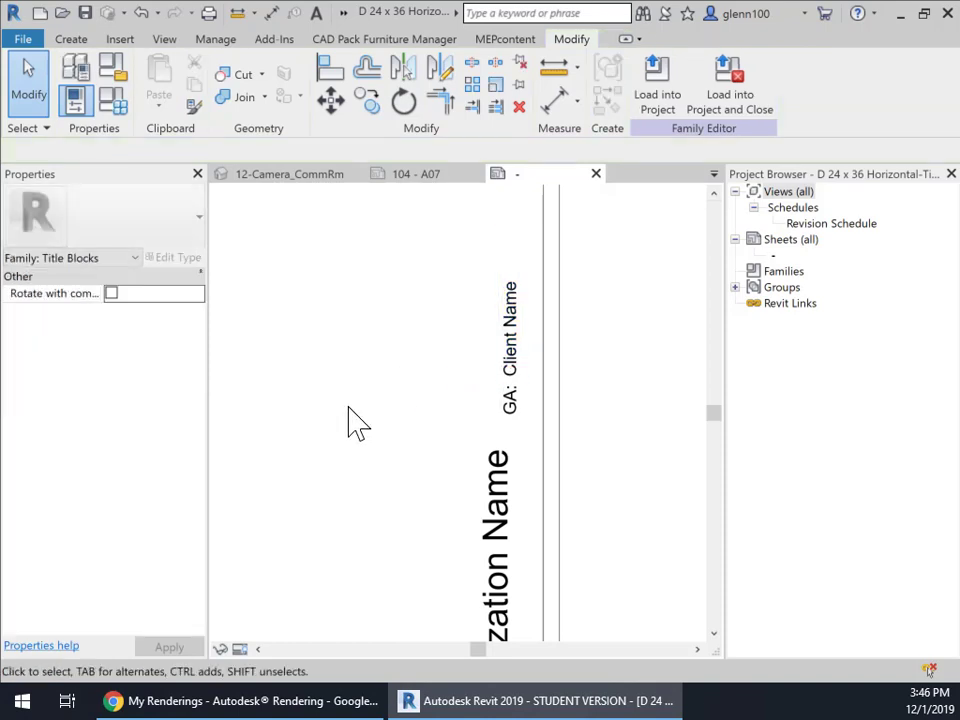
- Move the Student: text from the sheet's top edge to the right border, beside the vertical GA: text
scroll(352, 420, down, 3)
middle_drag(339, 414, 336, 385)
scroll(377, 381, down, 2)
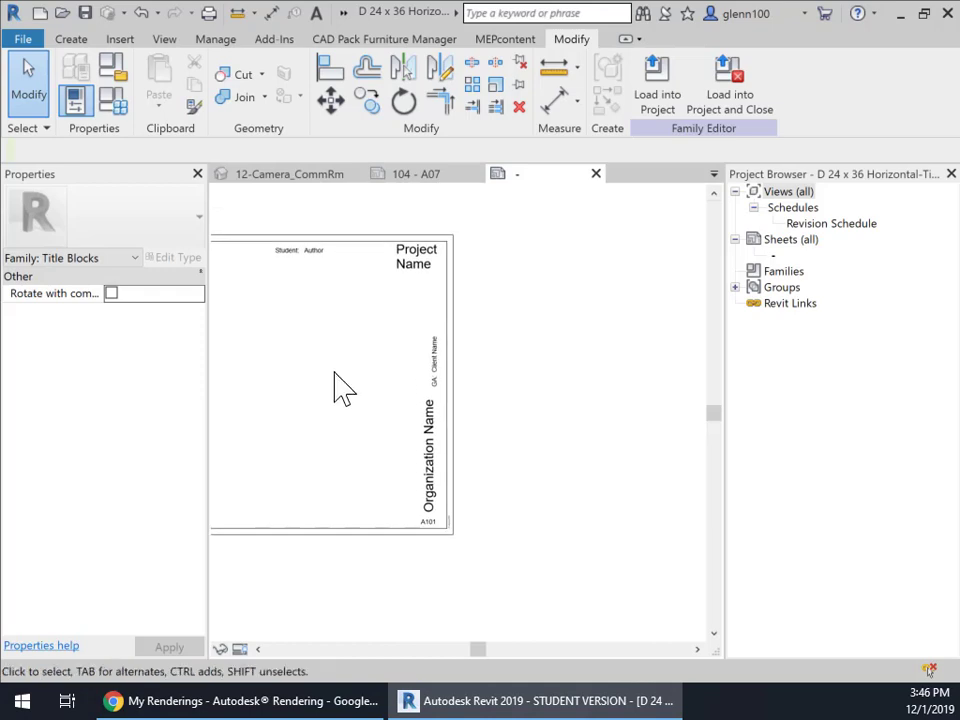
click(290, 268)
scroll(320, 310, up, 4)
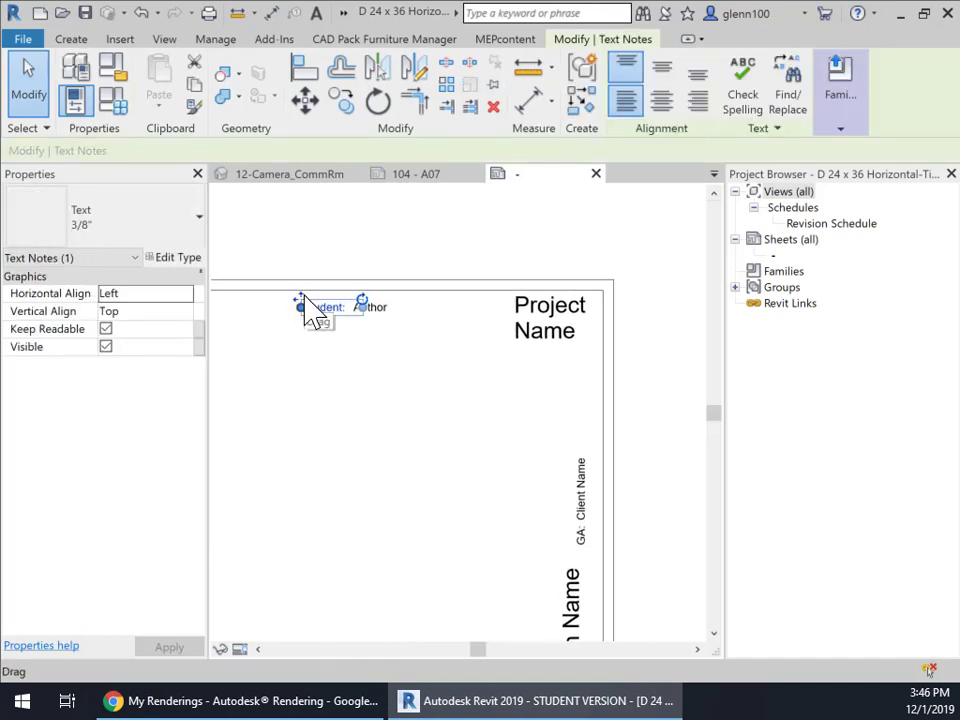
drag(306, 302, 498, 526)
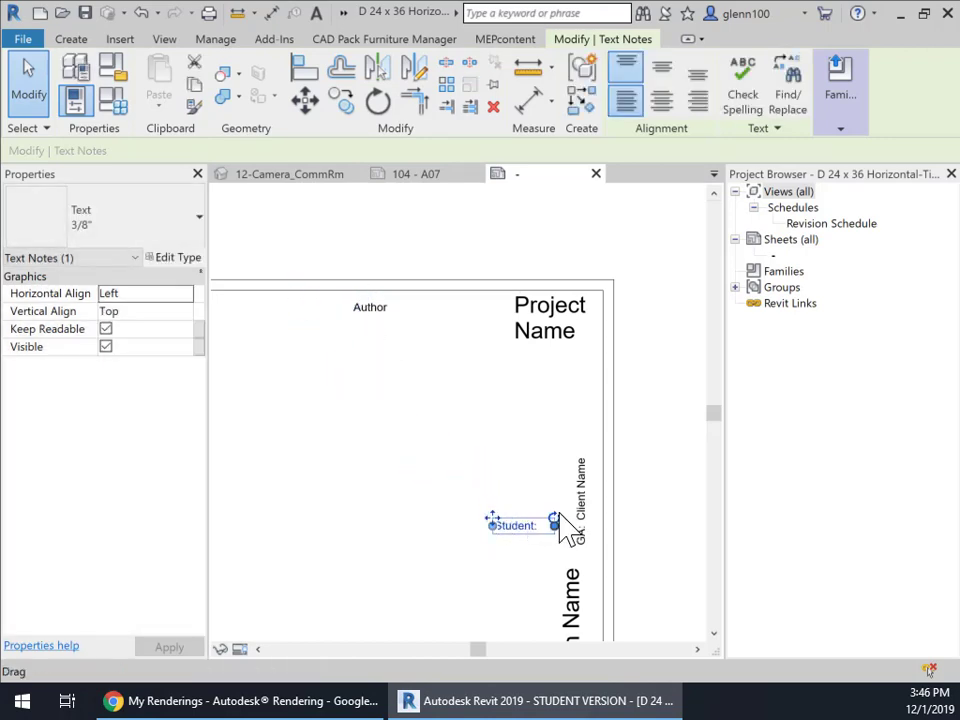
- Rotate the Student: text to read vertically and line it up alongside the GA: text
mouse_move(560, 525)
mouse_down()
mouse_move(525, 489)
mouse_move(561, 514)
mouse_up()
scroll(570, 532, up, 3)
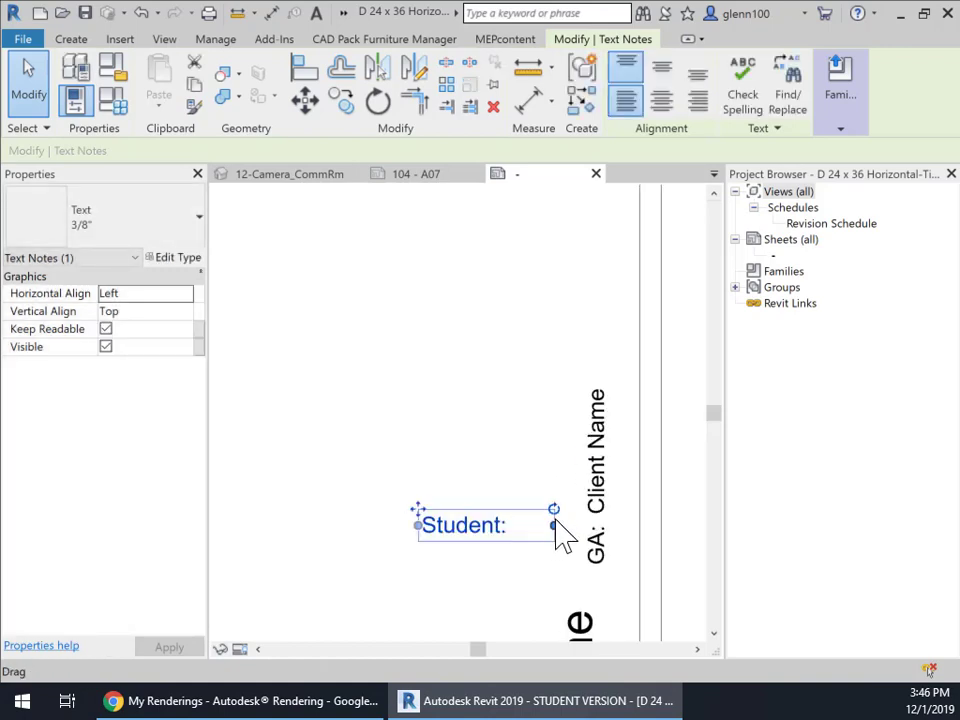
drag(553, 477, 546, 572)
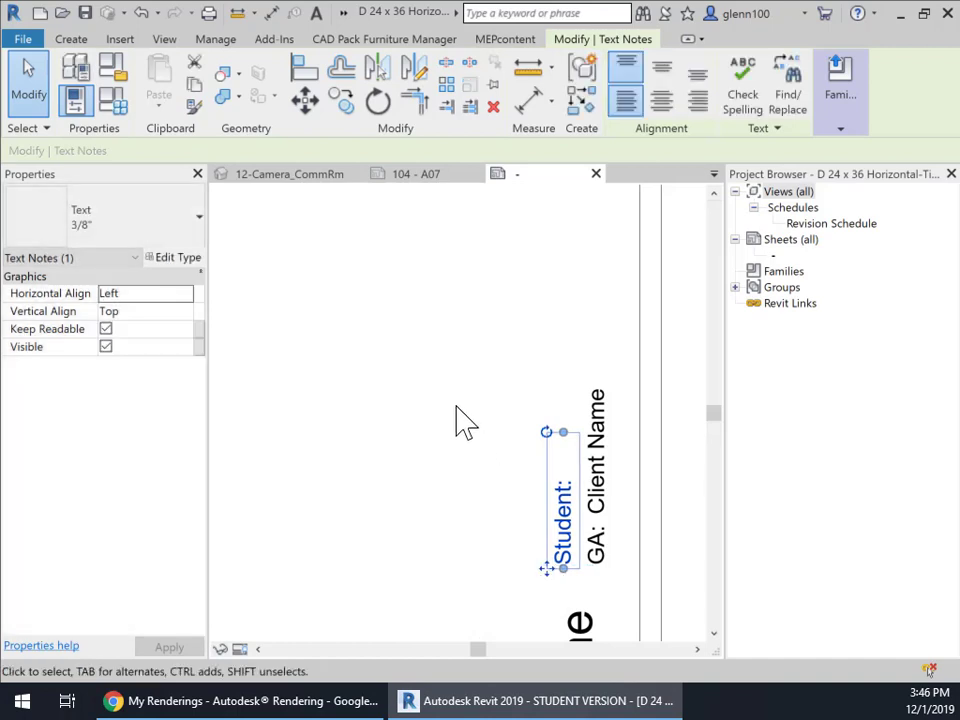
click(561, 454)
click(610, 468)
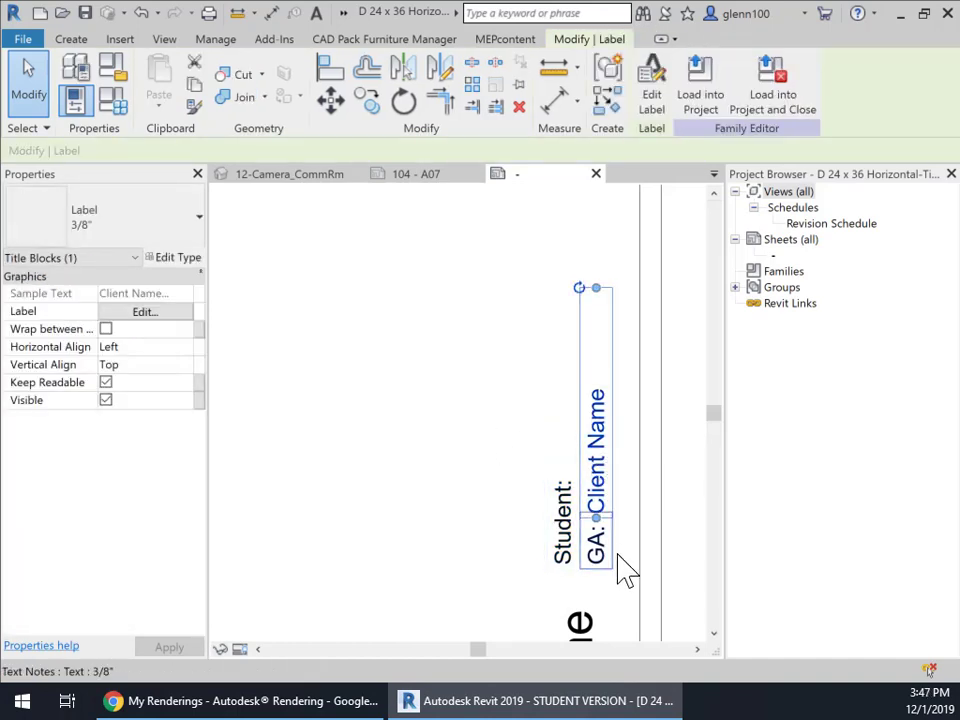
- Bring the Author label down from the top edge and set it vertically, directly above the Student: text
scroll(412, 460, down, 3)
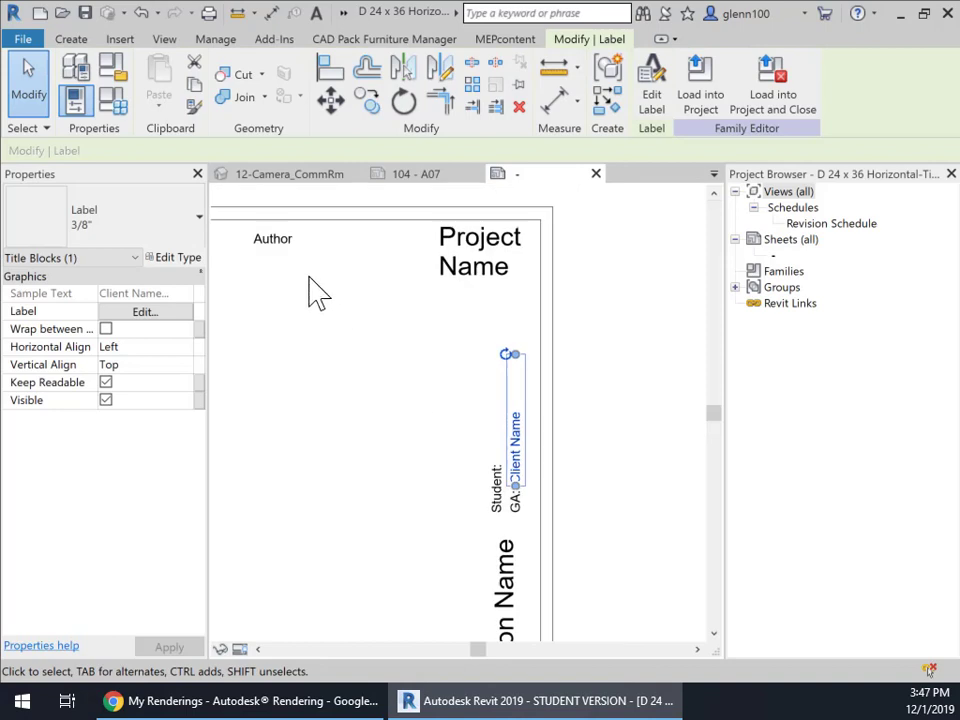
click(270, 240)
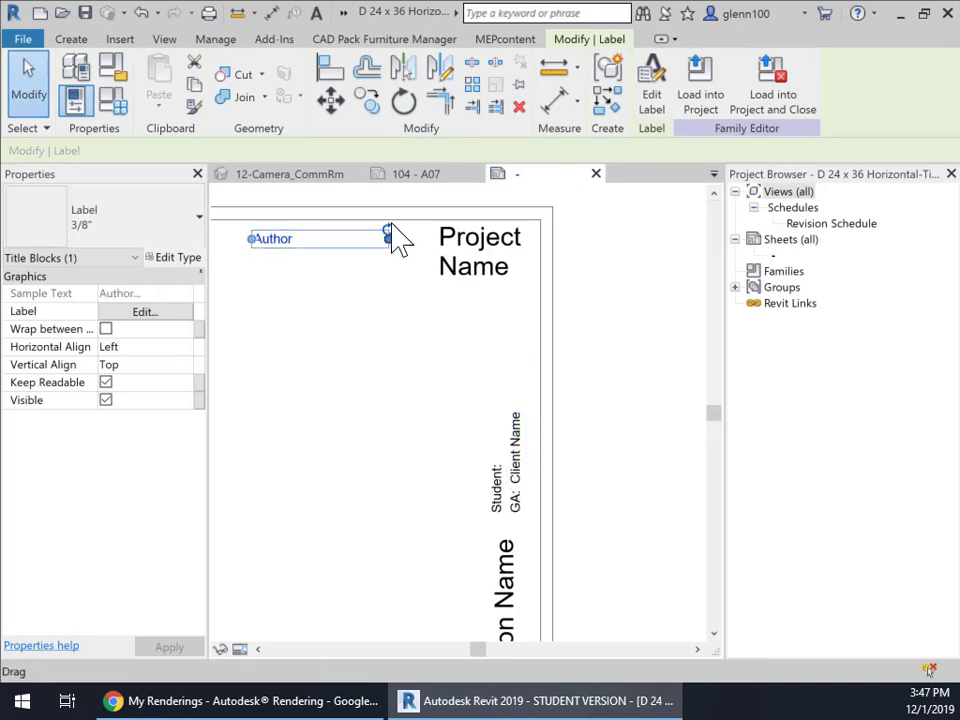
scroll(380, 250, up, 2)
ctrl+drag(343, 223, 509, 446)
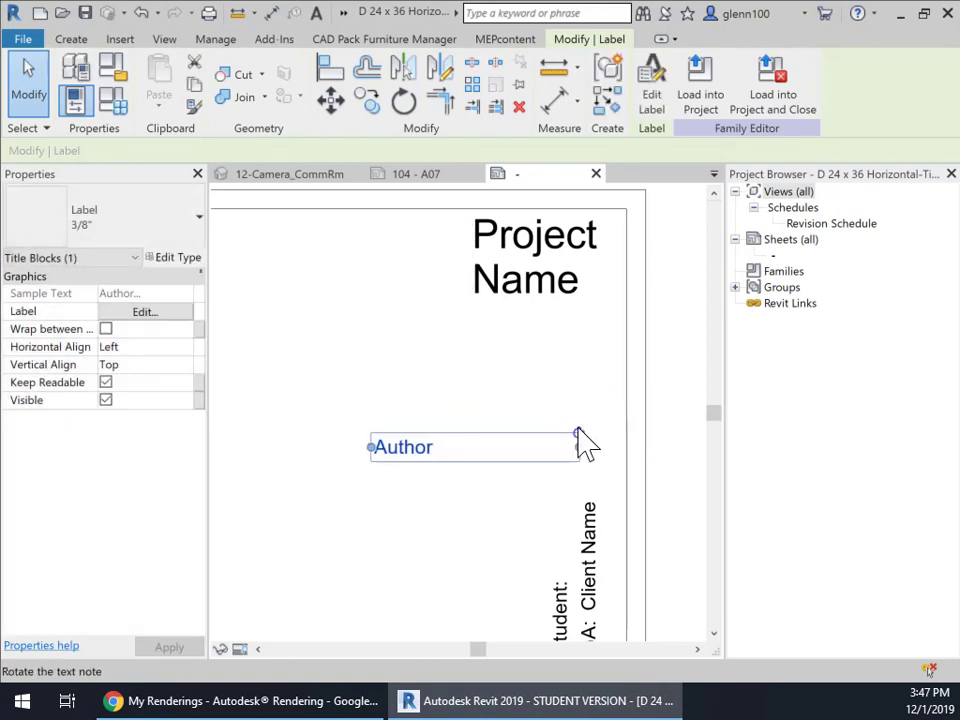
drag(578, 433, 476, 404)
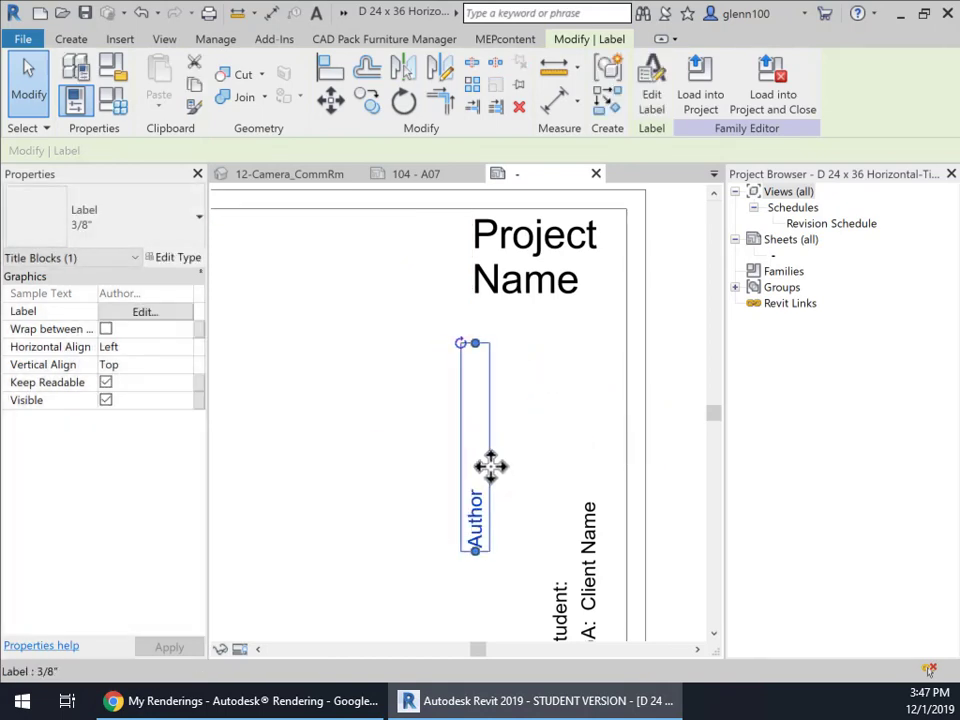
drag(490, 465, 564, 497)
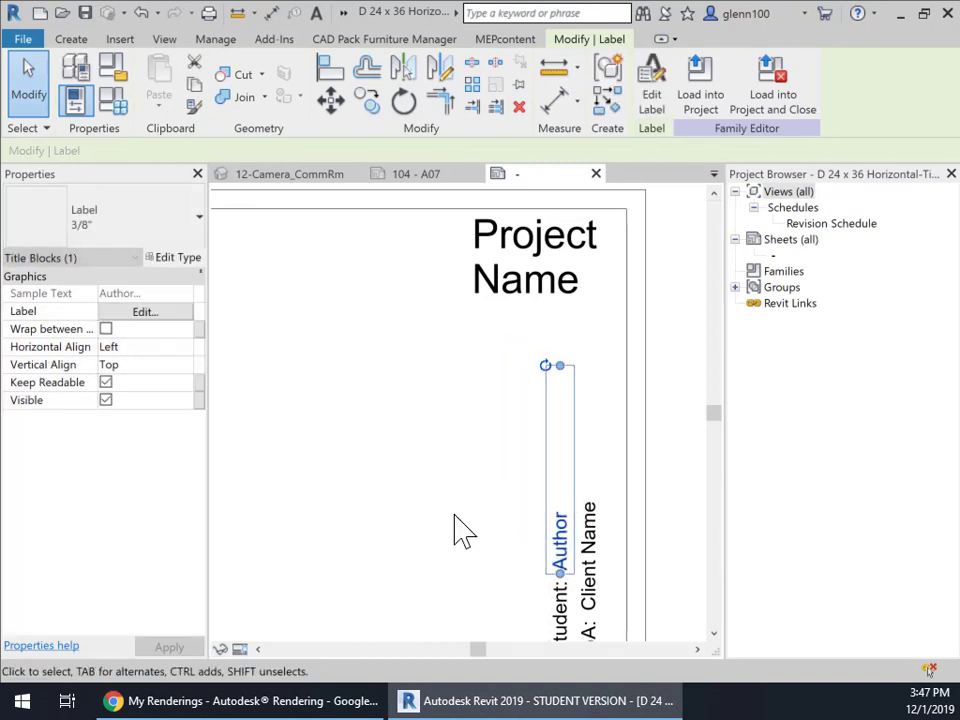
click(356, 469)
- Widen the Project Name label to fit on one line and set it vertically in line with Organization Name
scroll(322, 449, down, 2)
click(448, 342)
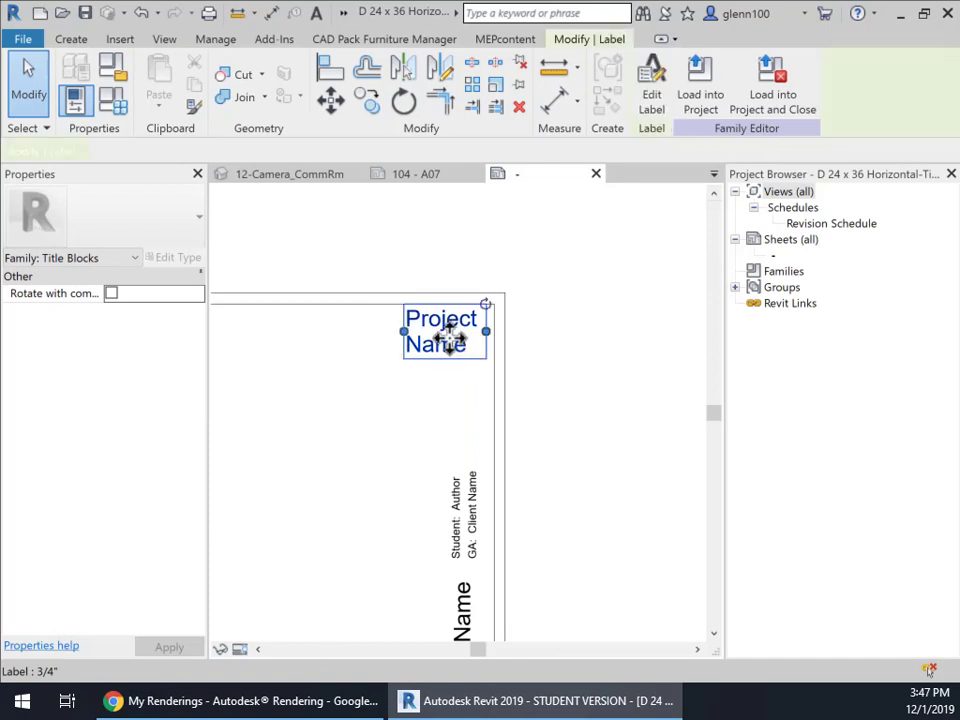
drag(487, 333, 572, 318)
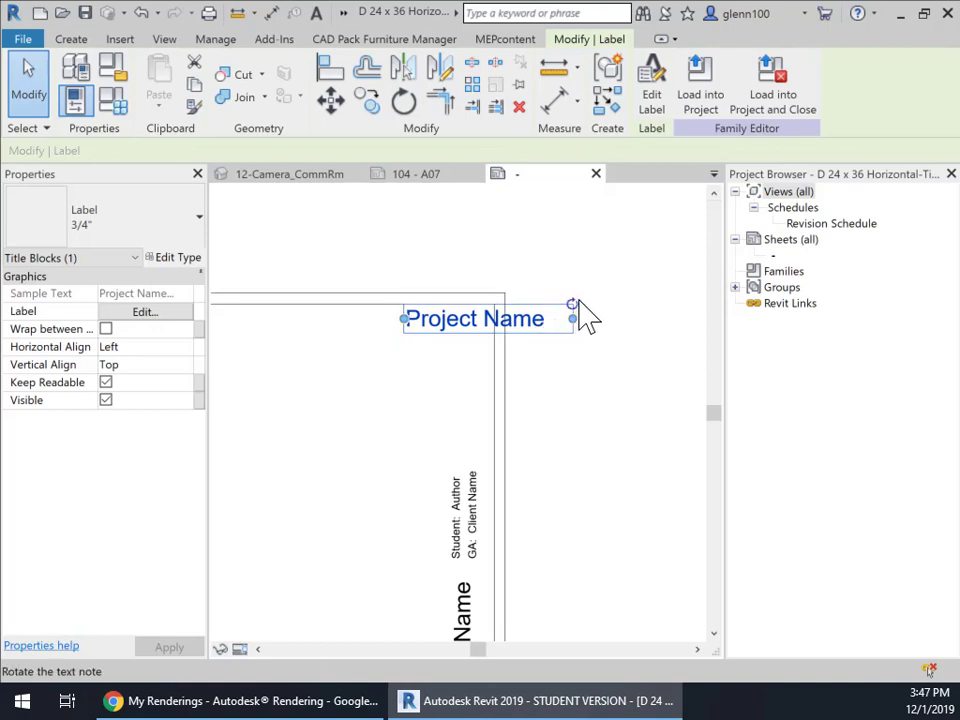
drag(578, 305, 476, 251)
drag(500, 338, 441, 378)
click(364, 482)
- Nudge the vertical Project Name label down toward the Author and Client Name labels
scroll(399, 489, down, 1)
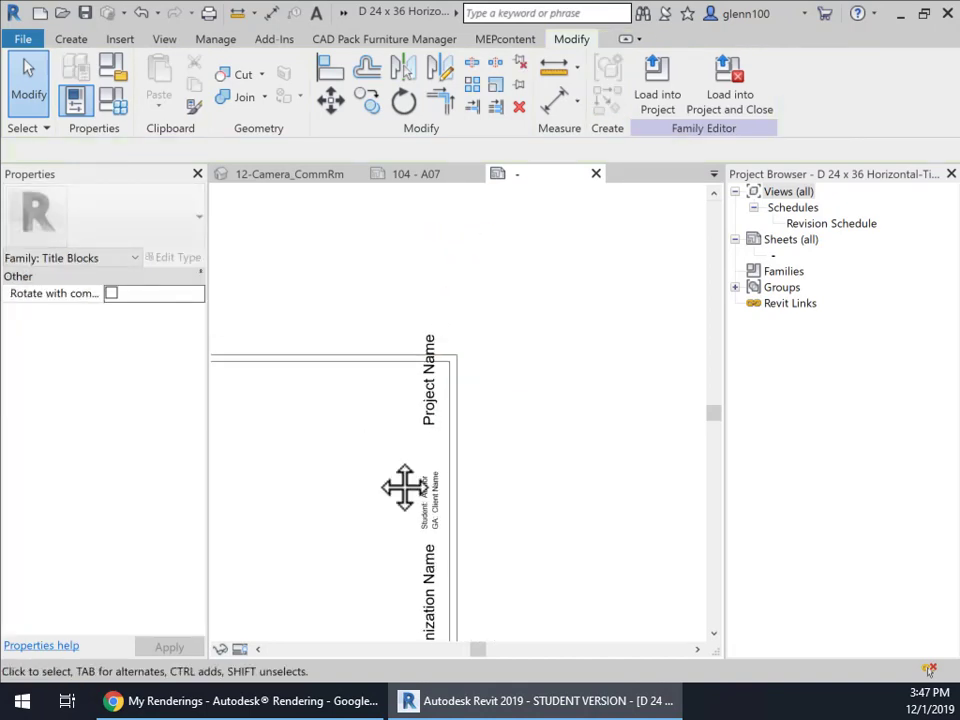
middle_drag(399, 489, 379, 322)
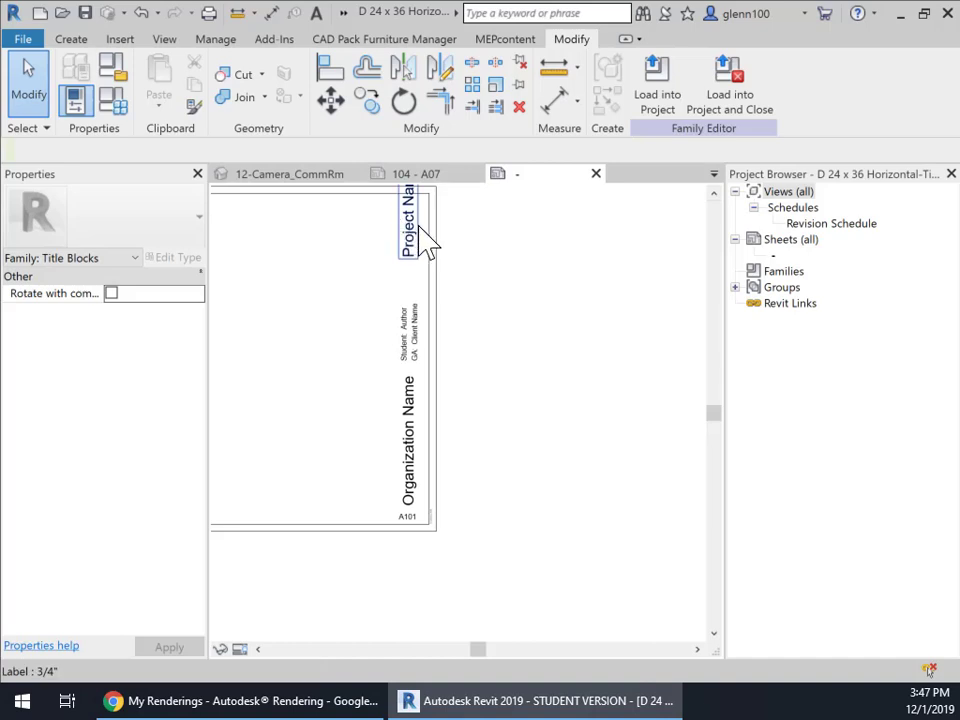
click(424, 242)
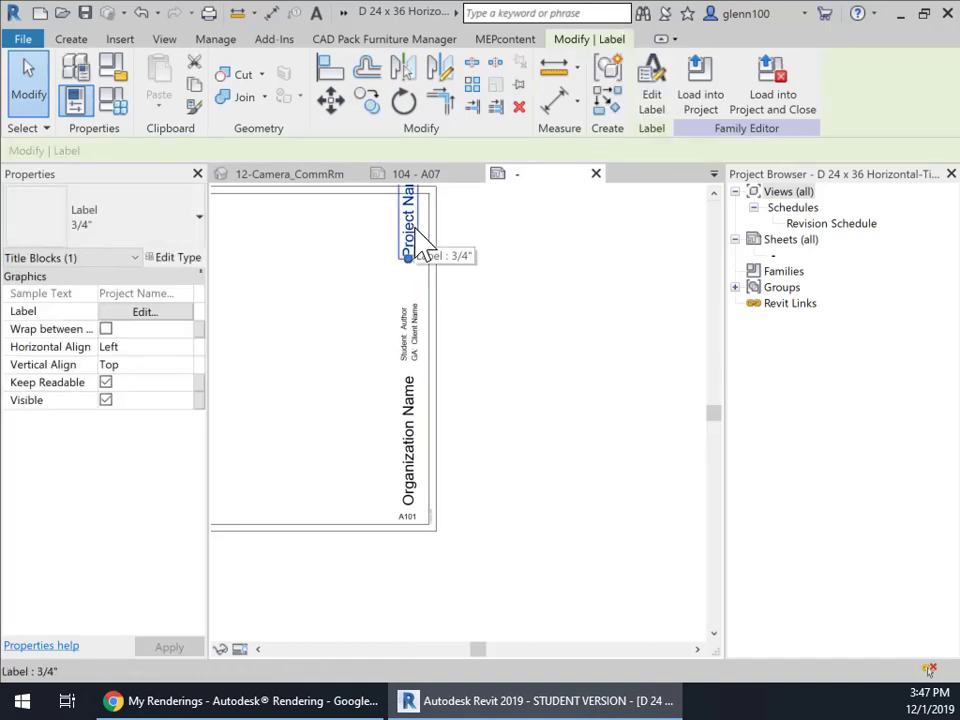
mouse_move(428, 221)
mouse_down()
mouse_move(455, 238)
mouse_move(427, 245)
mouse_up()
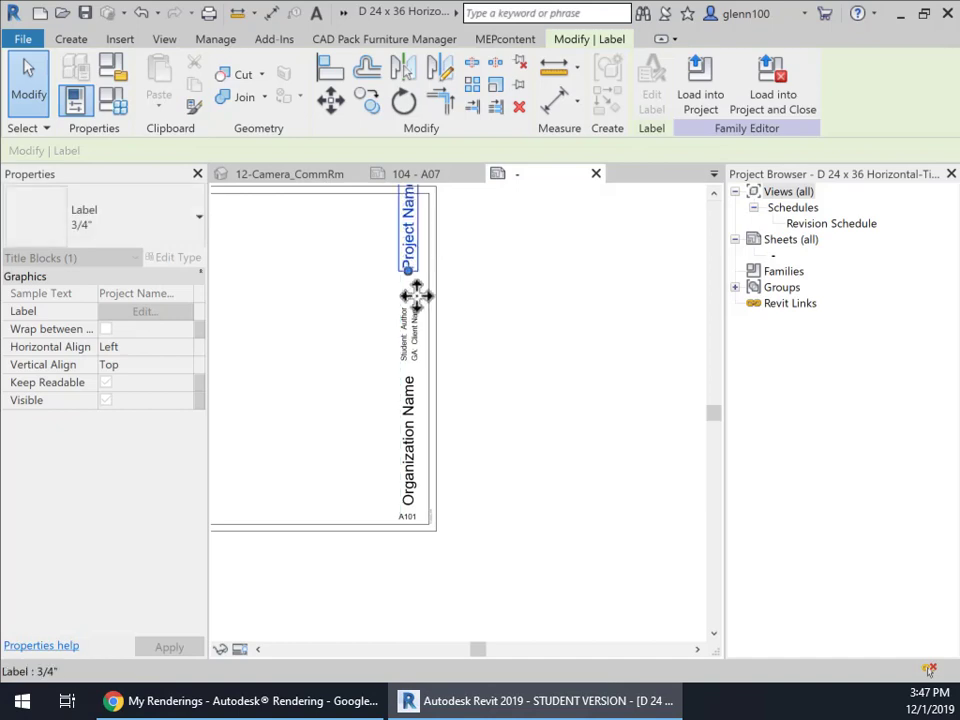
click(417, 440)
mouse_move(422, 422)
mouse_down()
mouse_move(456, 418)
mouse_move(423, 420)
mouse_up()
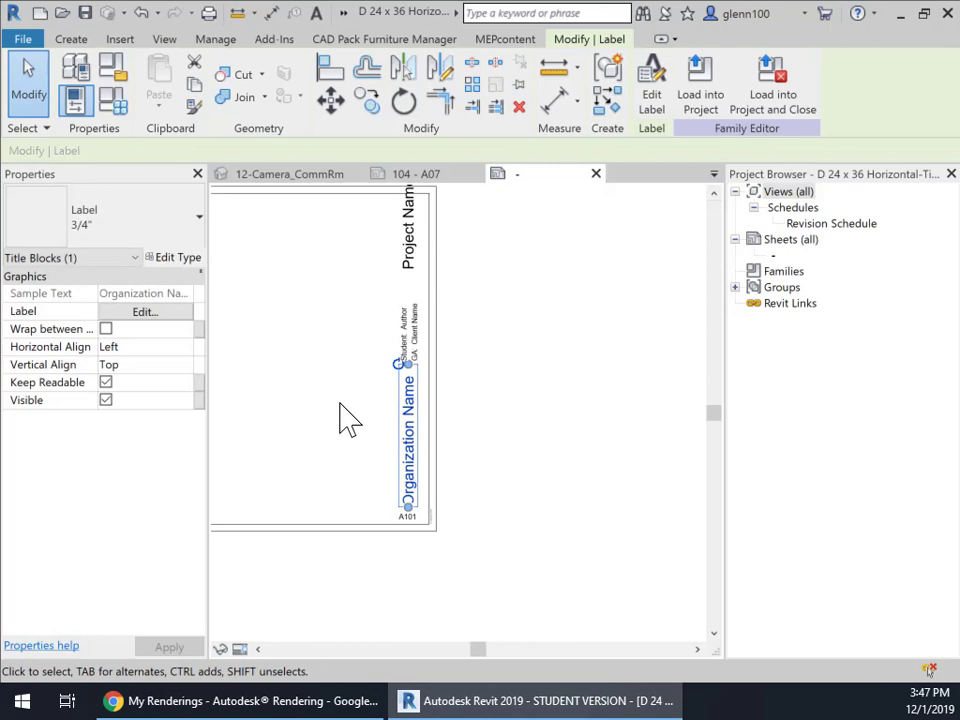
click(328, 400)
- Move the vertical Project Name label up along the right border to leave more space above the Author and Client Name labels
middle_drag(384, 350, 336, 480)
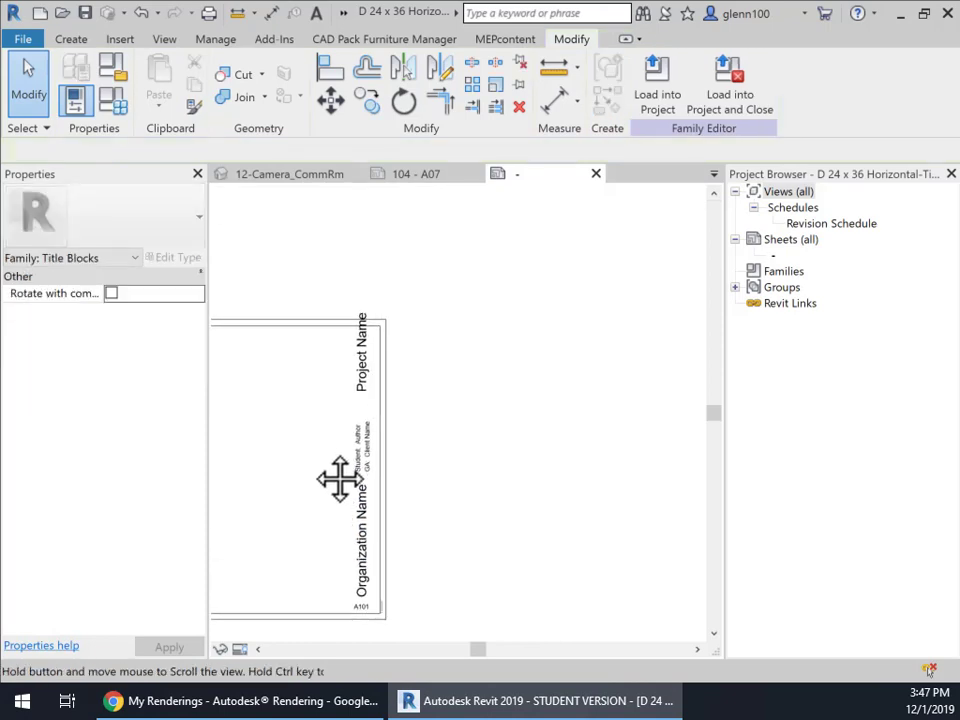
click(367, 398)
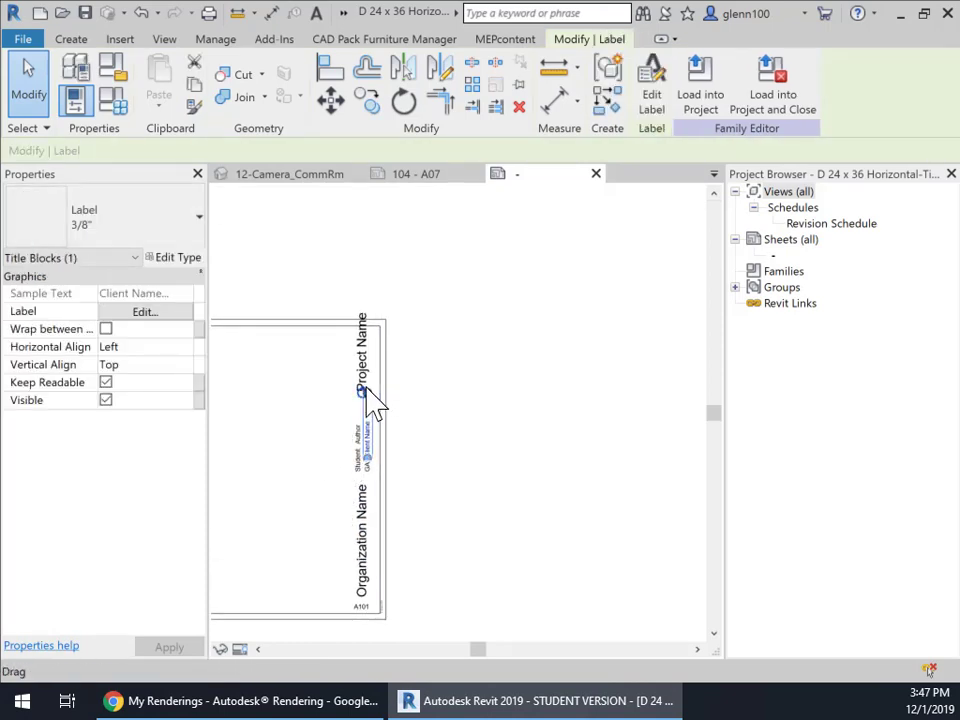
scroll(381, 390, up, 3)
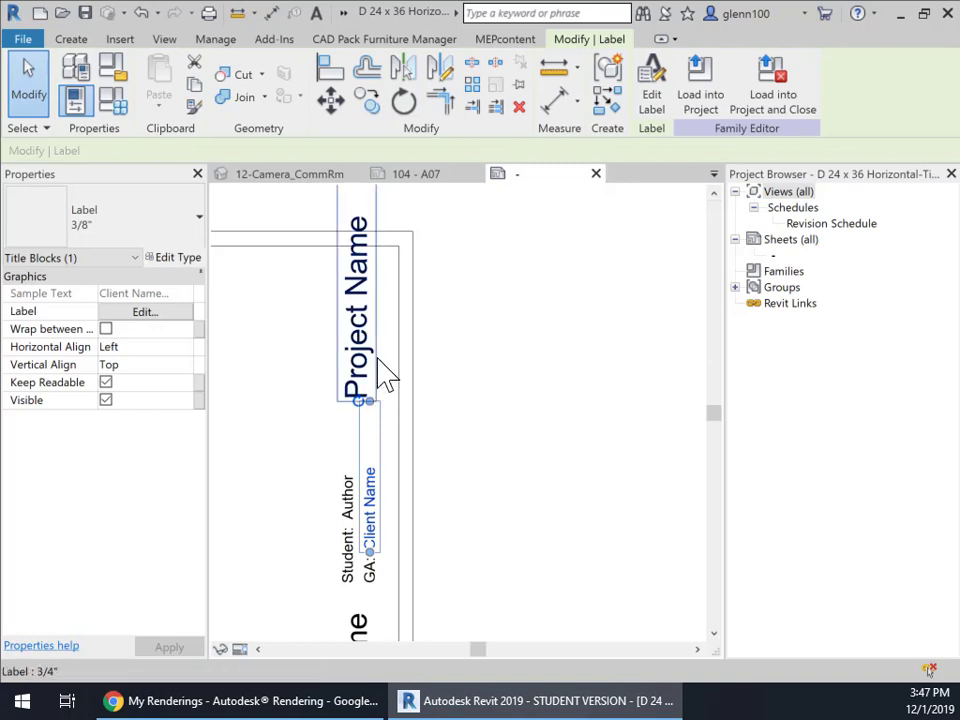
click(508, 343)
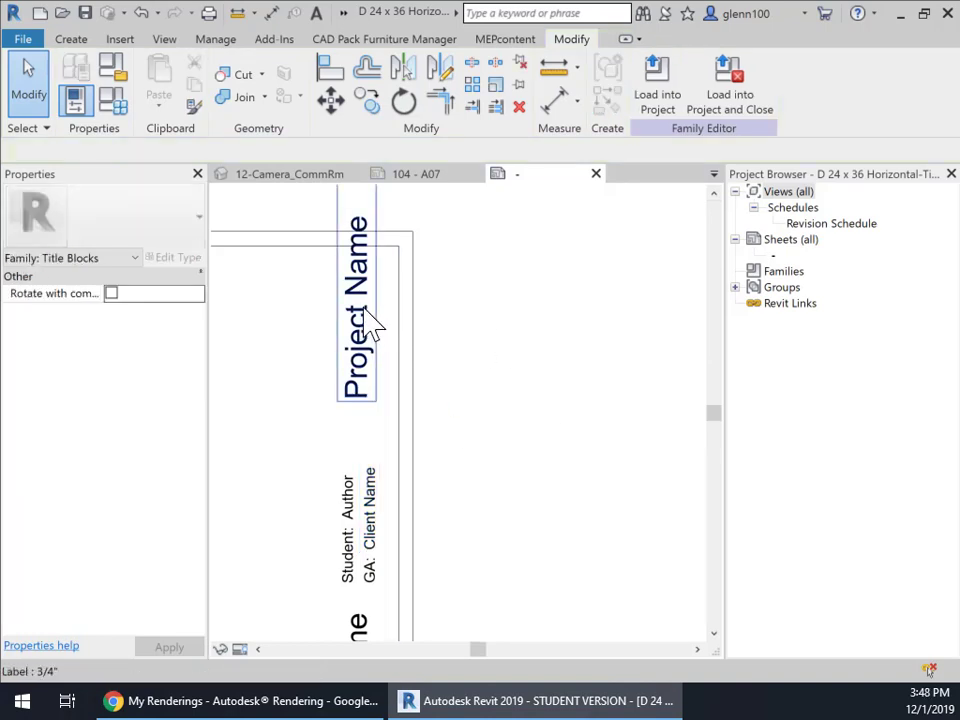
click(370, 323)
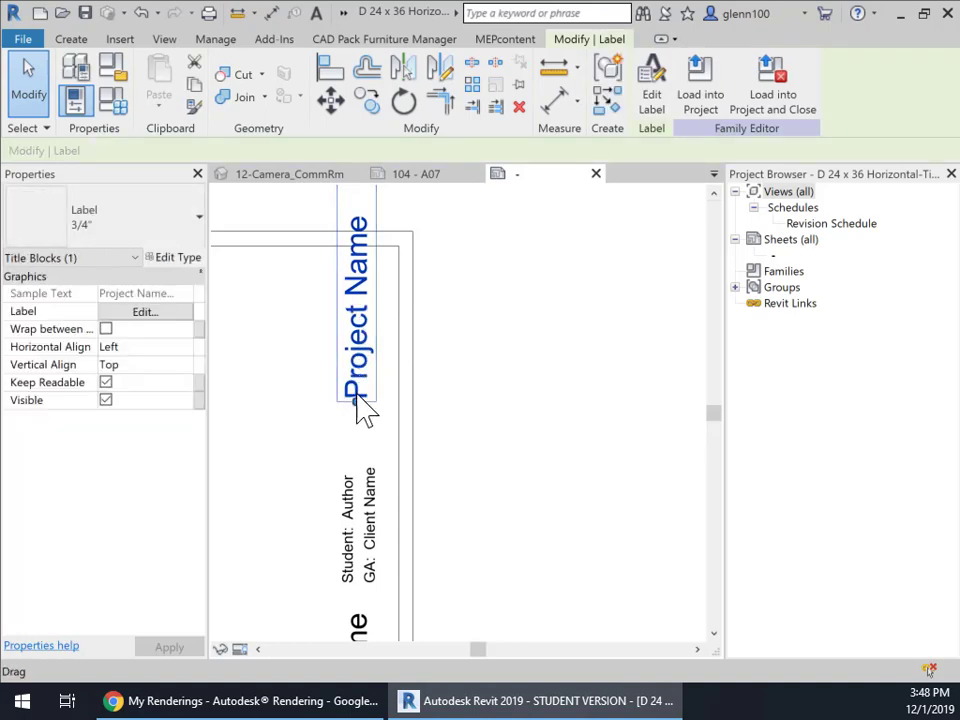
drag(358, 386, 364, 379)
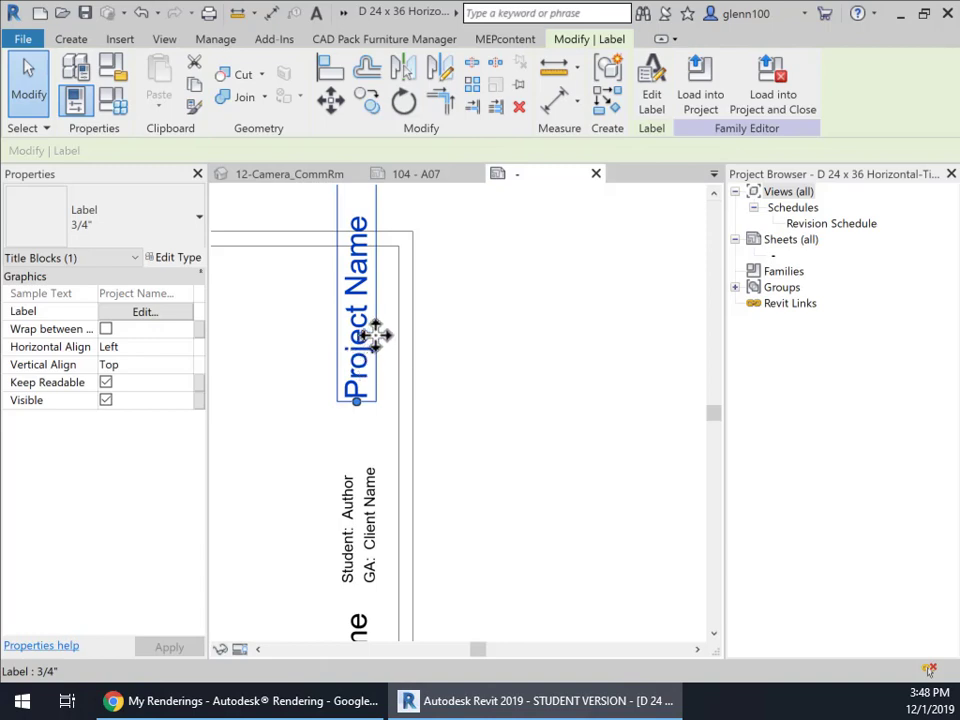
drag(378, 322, 380, 247)
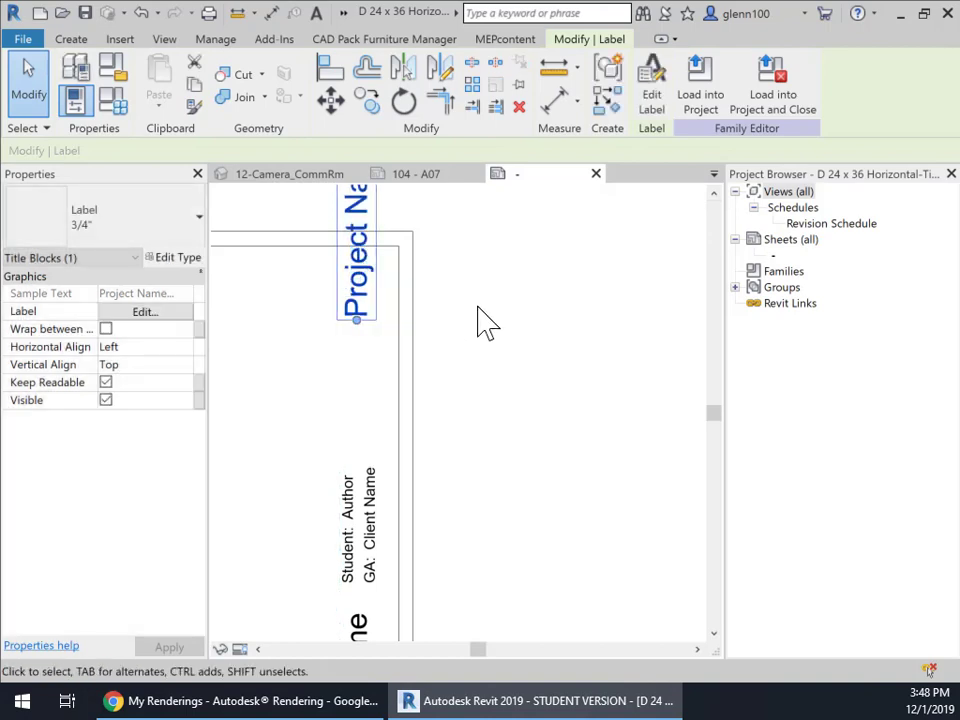
click(490, 322)
- Examine the Project Name label's placement and the vertical title layout across the whole sheet
scroll(300, 416, down, 1)
middle_drag(350, 410, 401, 444)
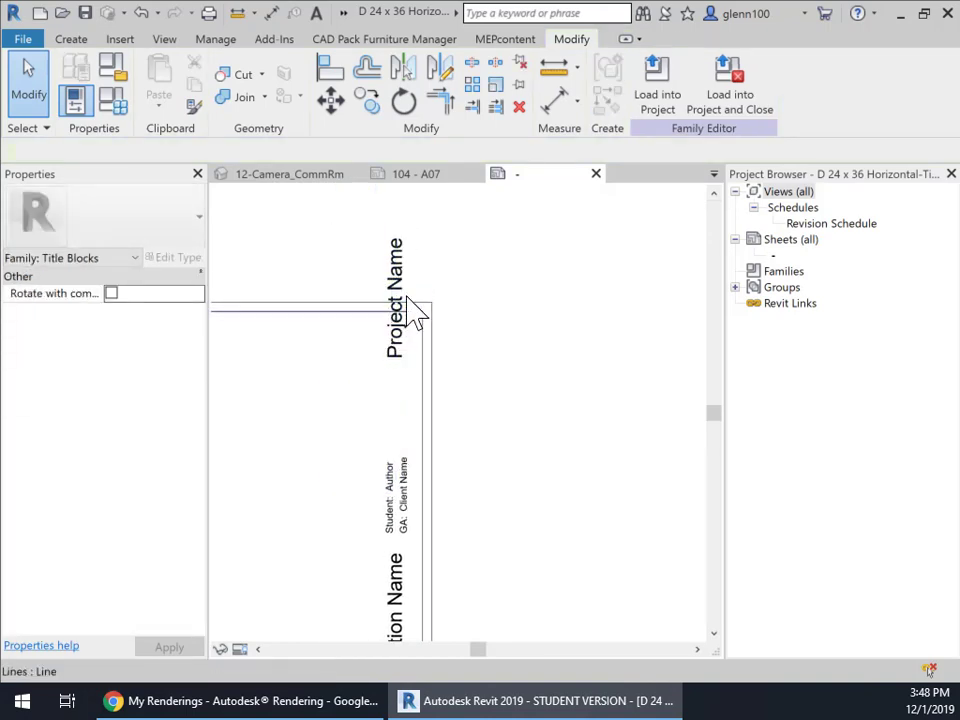
click(414, 245)
drag(414, 244, 392, 223)
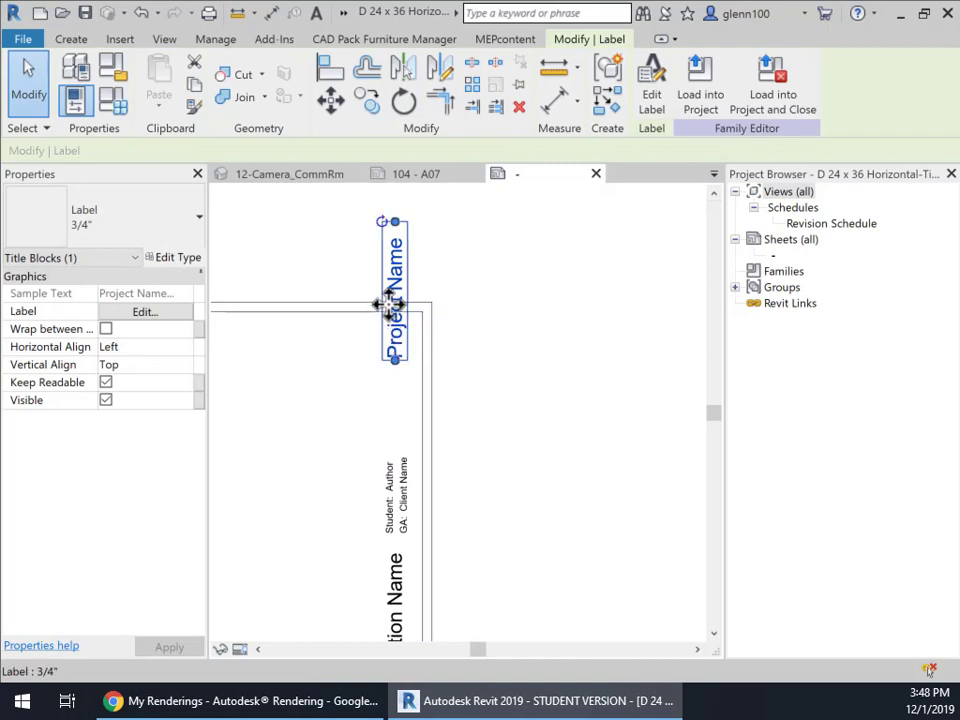
click(420, 405)
scroll(400, 415, down, 3)
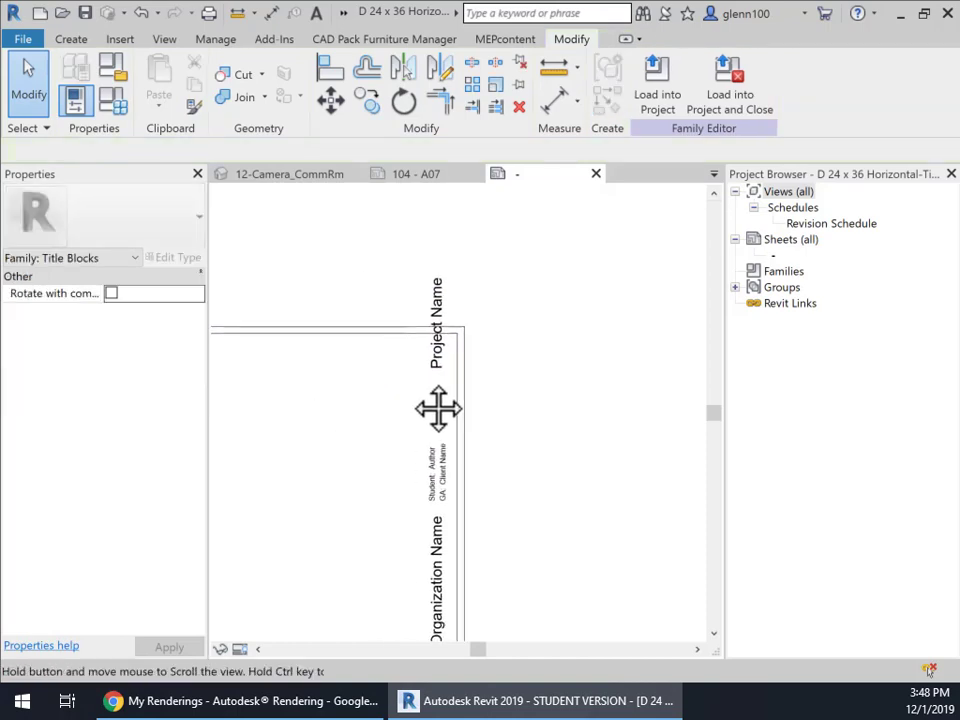
scroll(445, 385, down, 3)
middle_drag(414, 388, 487, 381)
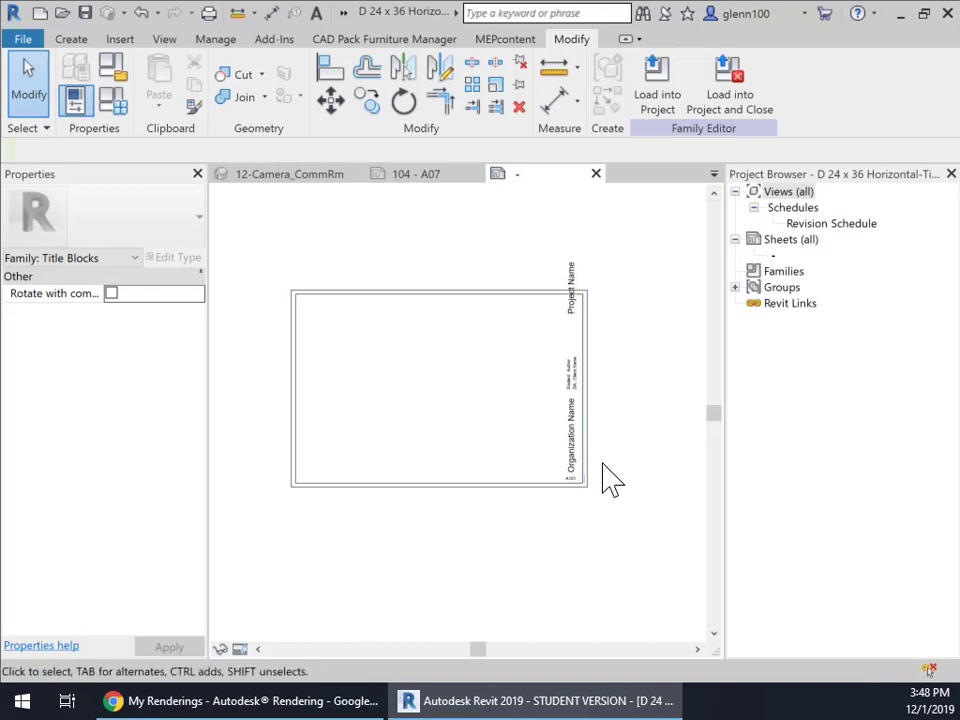
scroll(610, 480, up, 1)
middle_drag(450, 437, 516, 476)
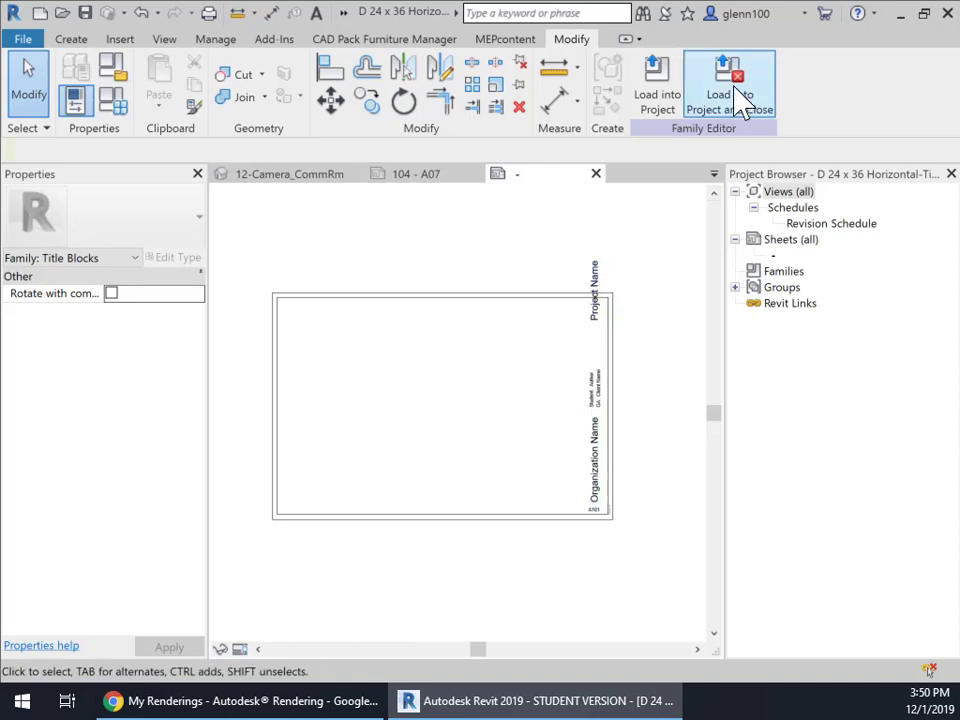
- Save the title block family, then load it into the project and close it without placing an instance on sheet 104 - A07
click(24, 39)
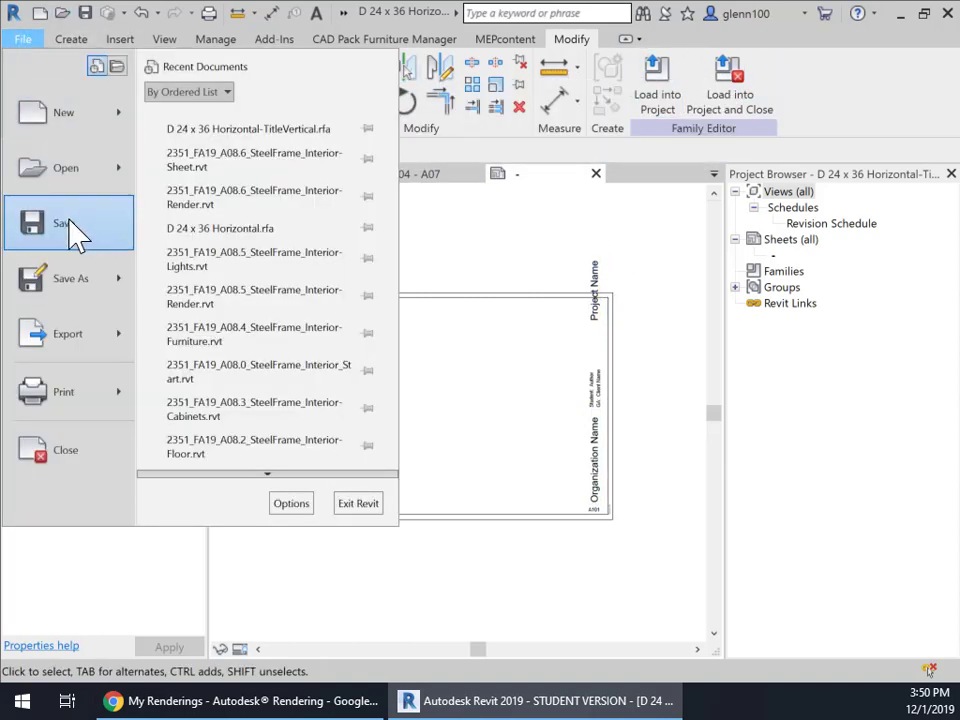
click(81, 225)
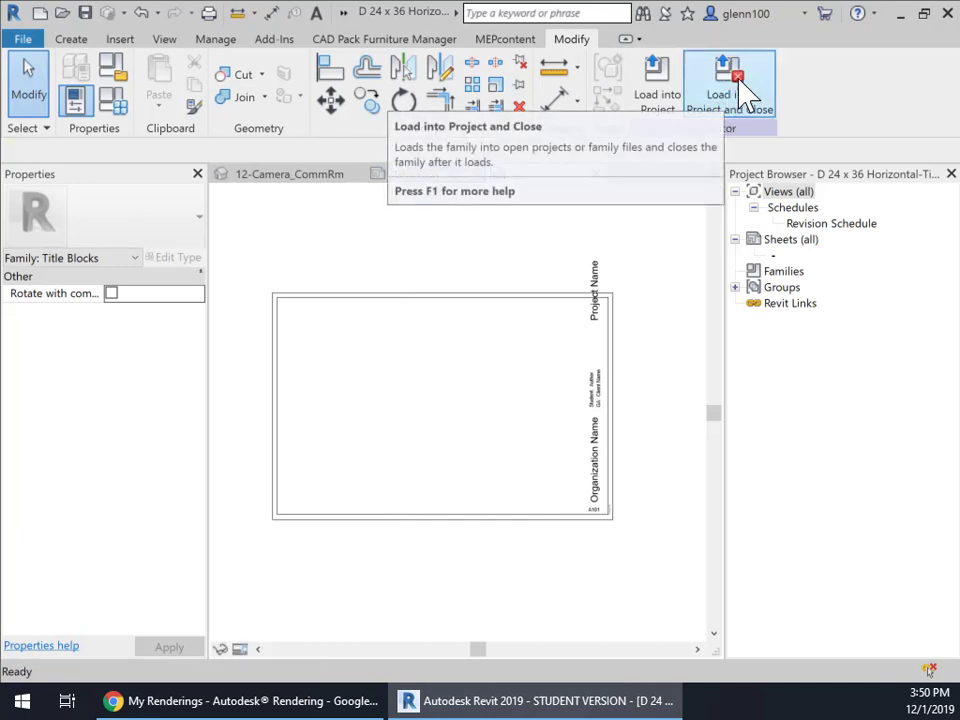
click(737, 100)
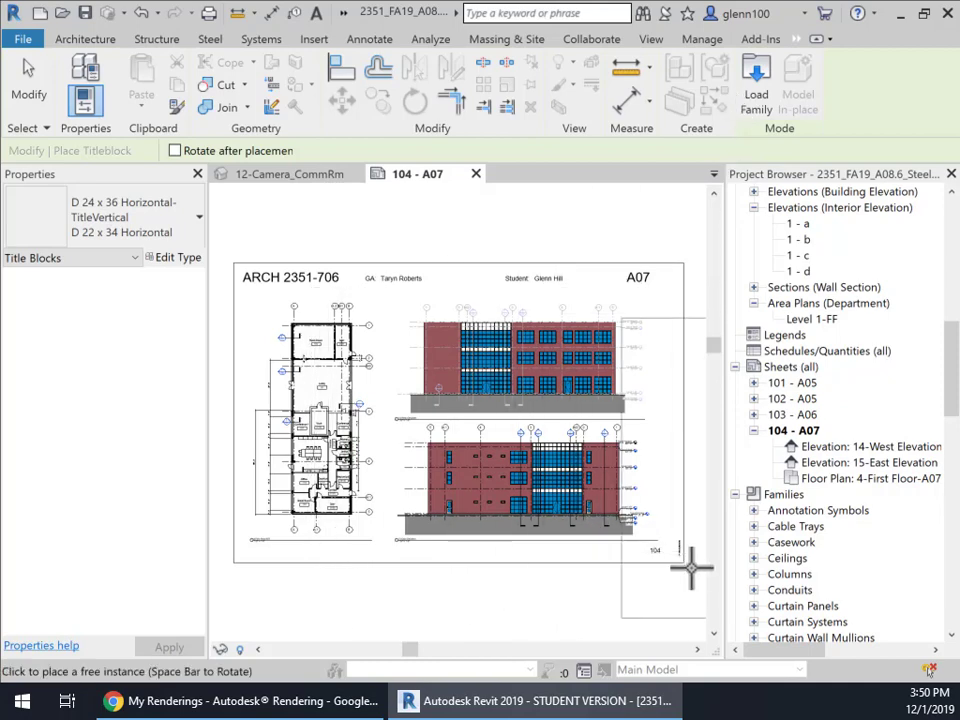
key(Escape)
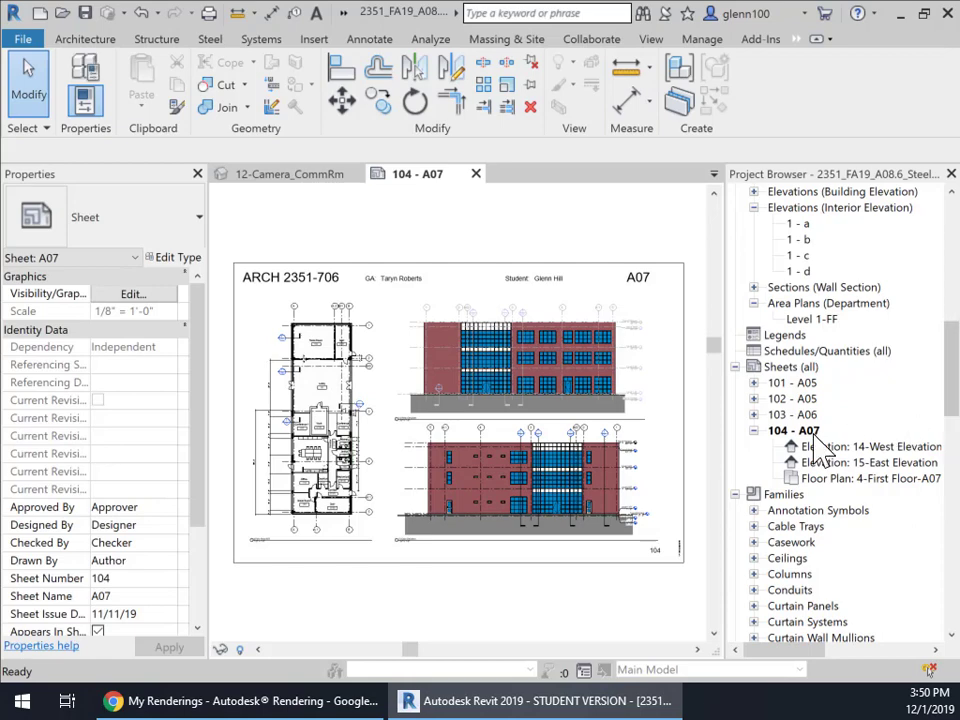
- Create a new sheet with the D 24 x 36 Horizontal-TitleVertical : D 22 x 34 Horizontal title block
click(793, 369)
right_click(791, 371)
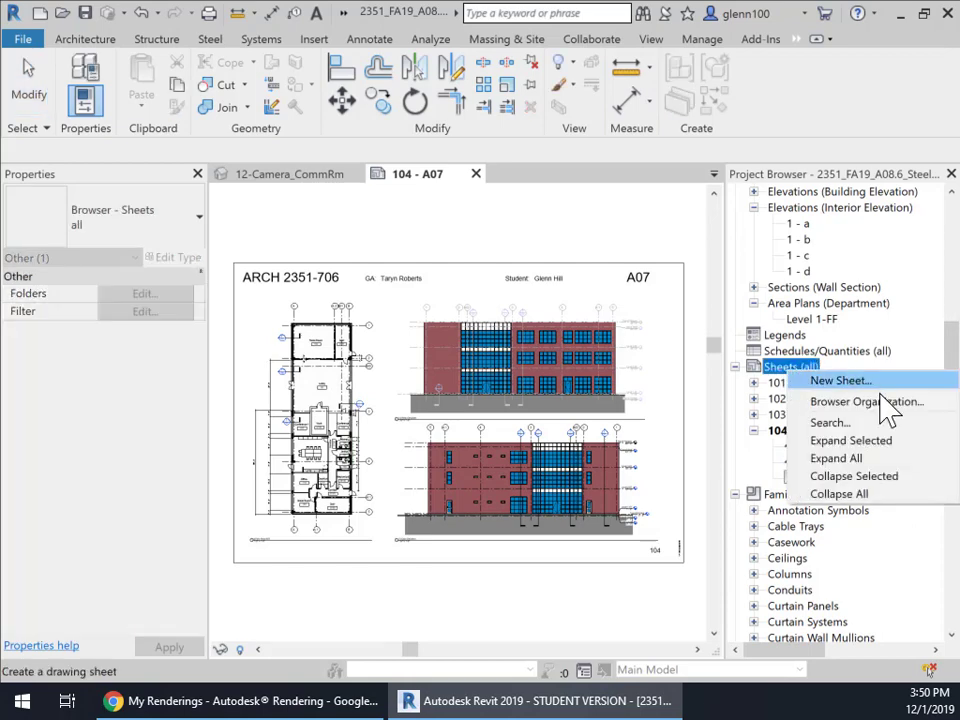
click(847, 384)
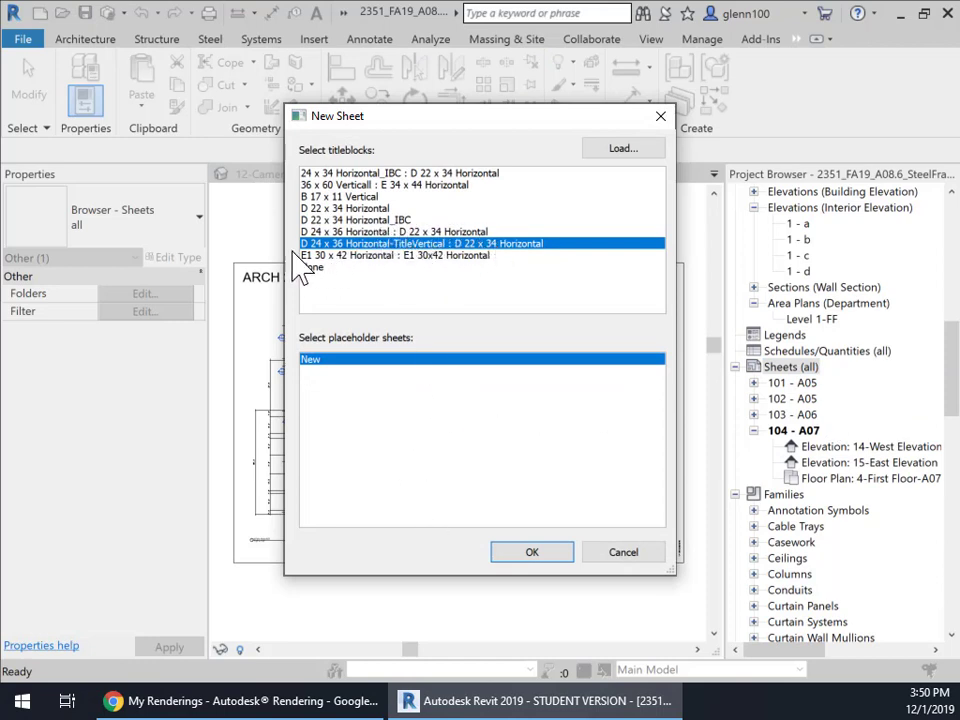
click(531, 555)
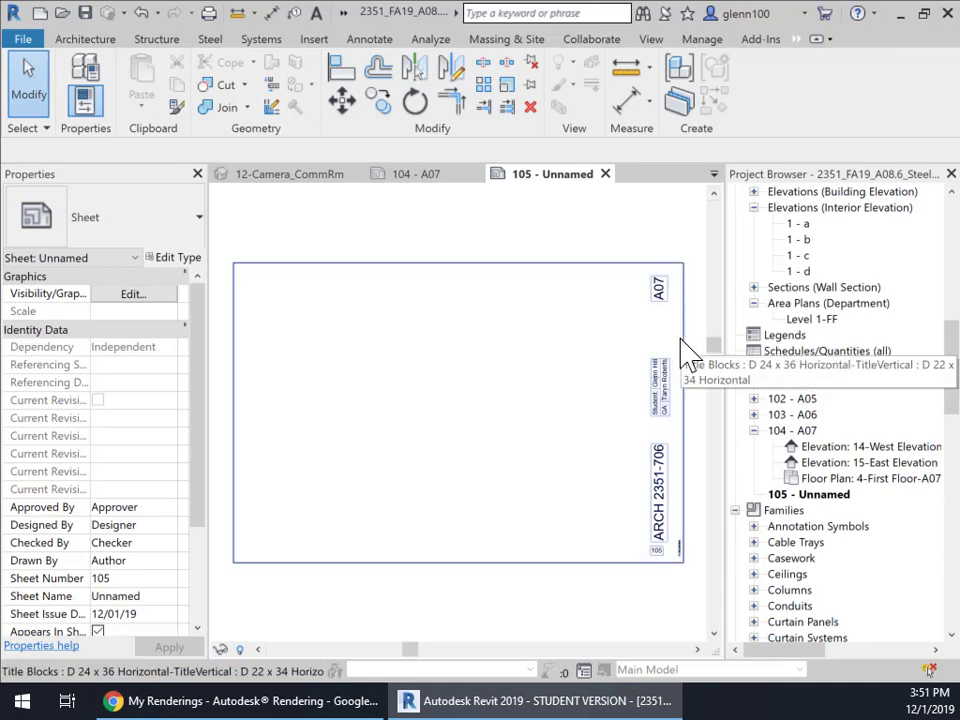
- Open the title block family of sheet 105 for editing, then load it into the project and close it, saving its changes
click(580, 282)
right_click(573, 267)
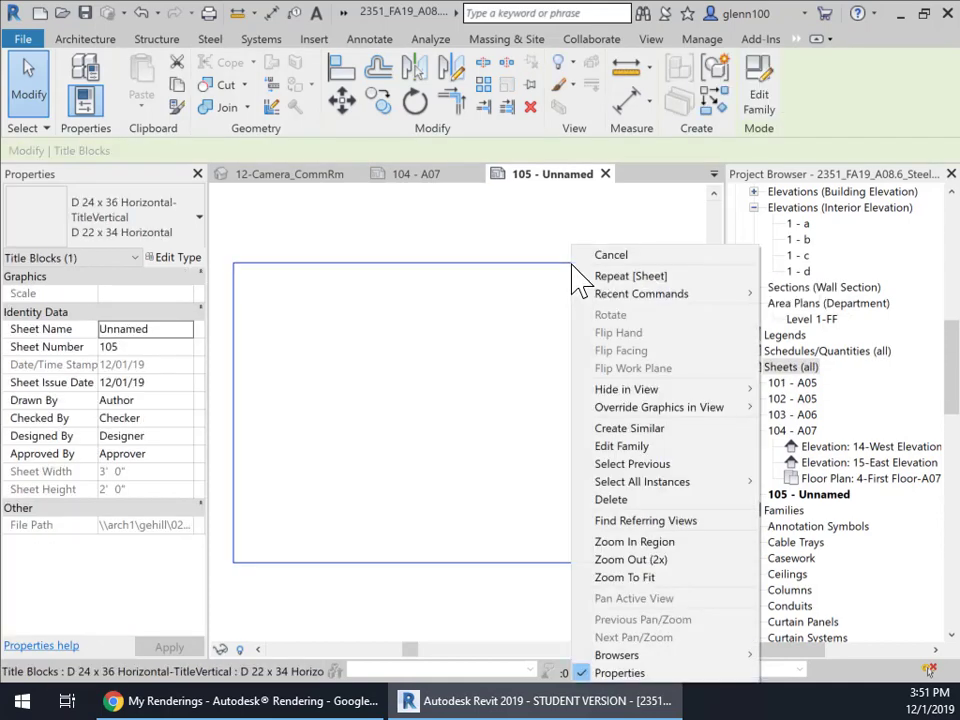
click(634, 446)
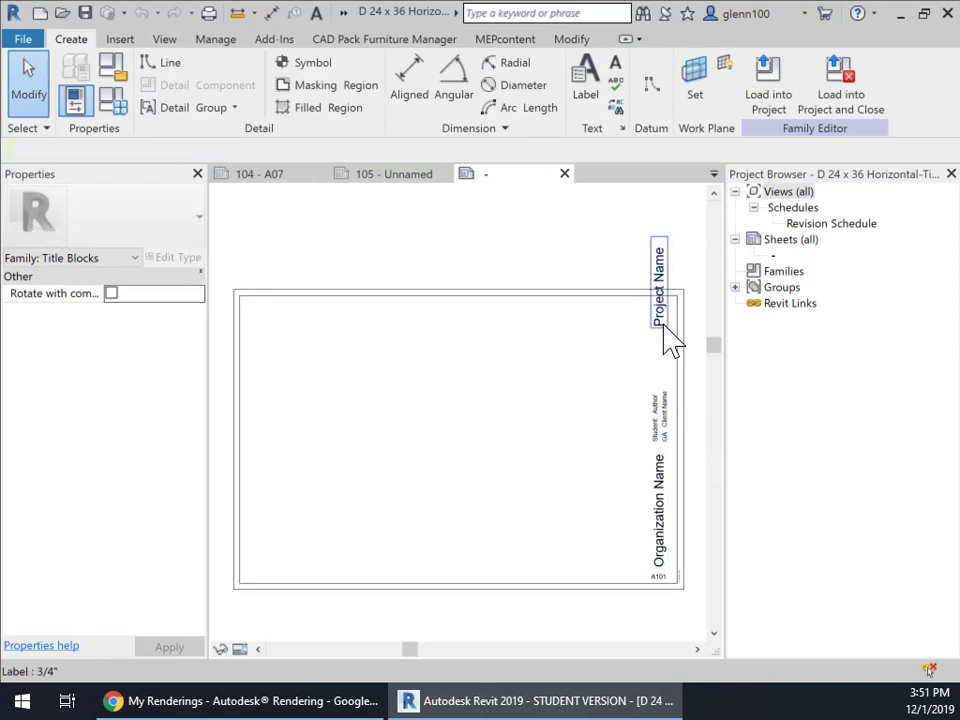
click(853, 107)
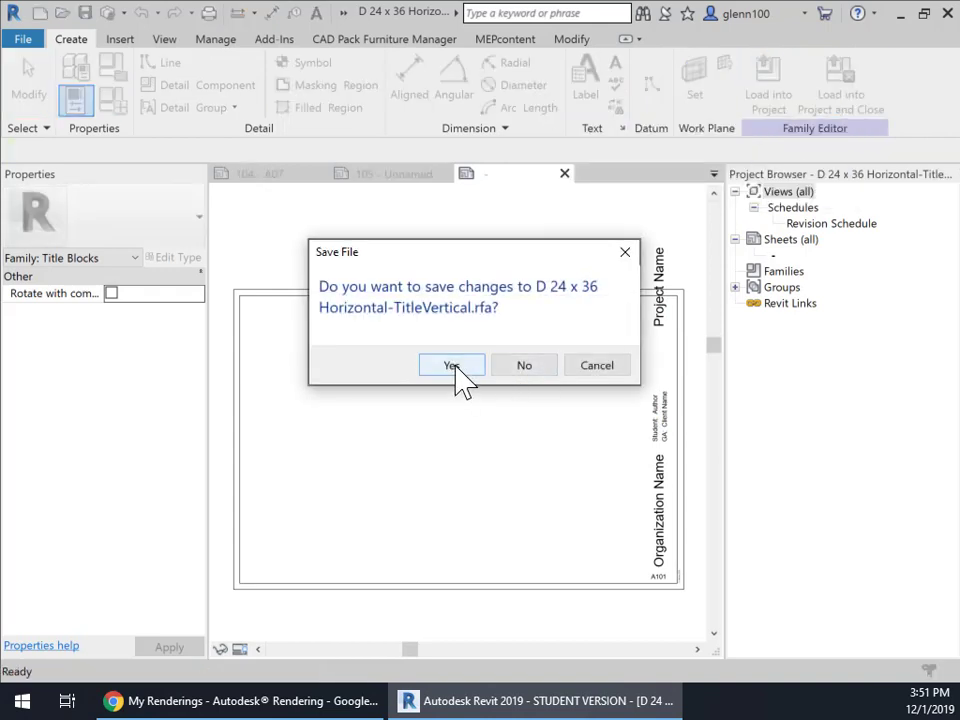
click(452, 367)
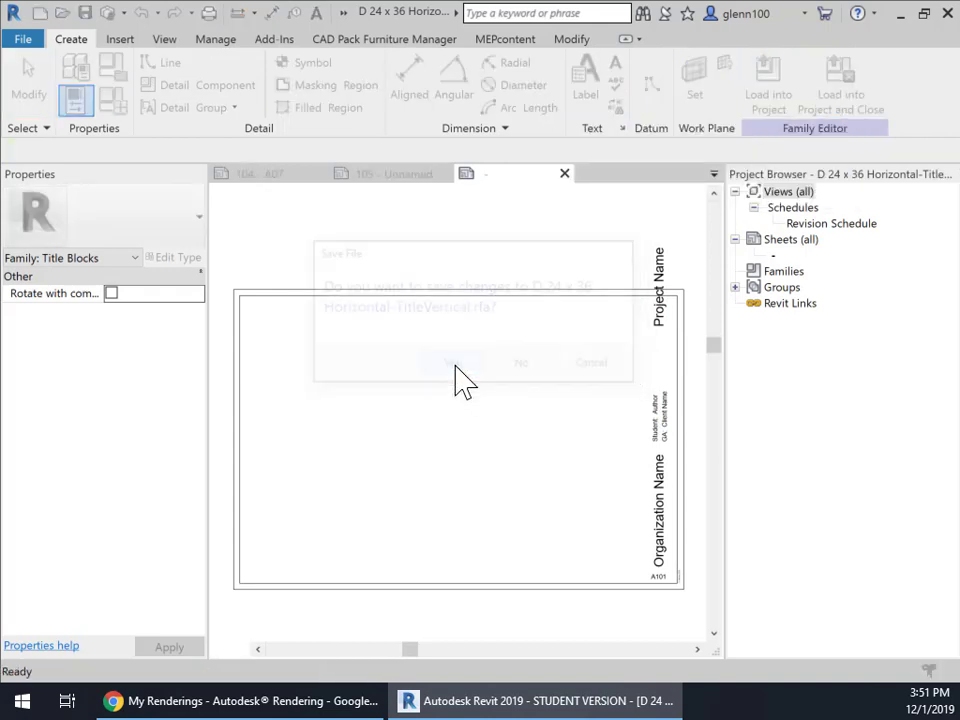
click(453, 378)
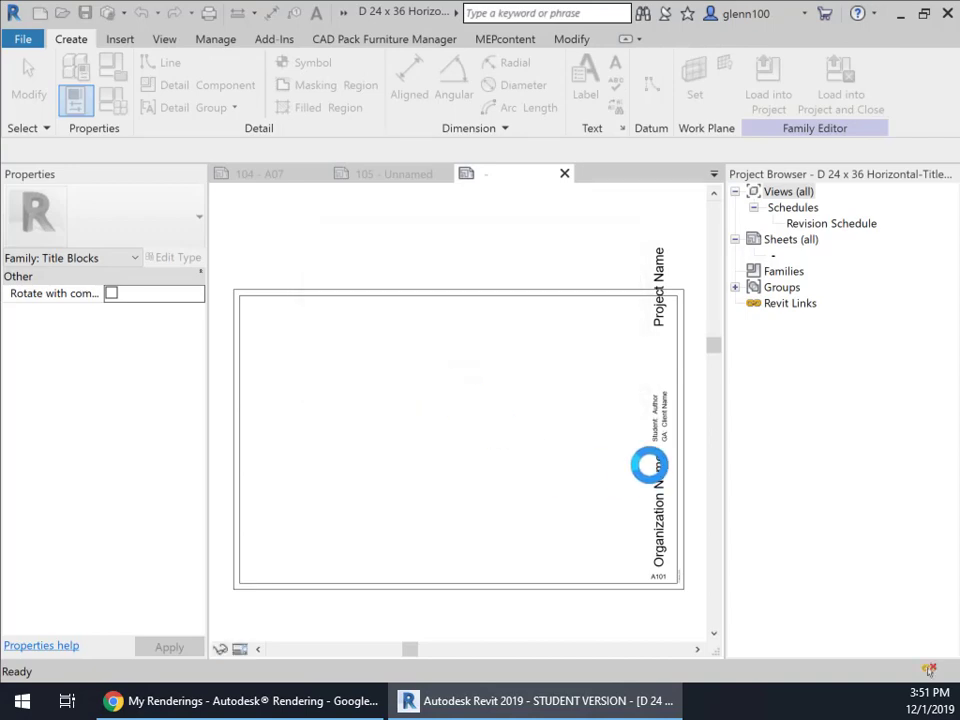